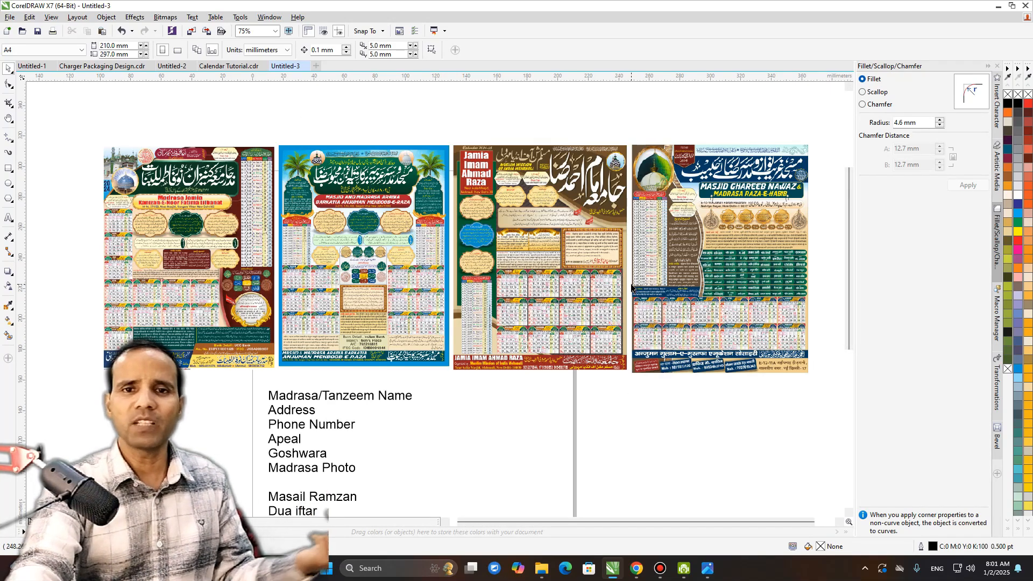
Examine the first sample calendar's heading, Ramzan text panels, timetable, month grids and Quranic letter grid up close.
scroll(630, 288, "down", 1)
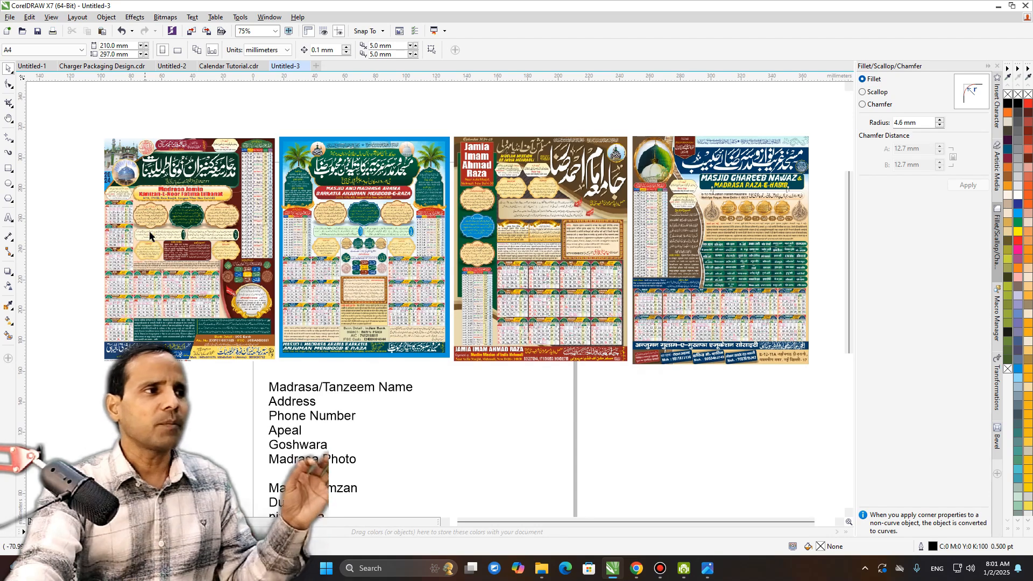
scroll(155, 221, "up", 1)
left_click_drag(166, 210, 293, 286)
scroll(293, 288, "up", 1)
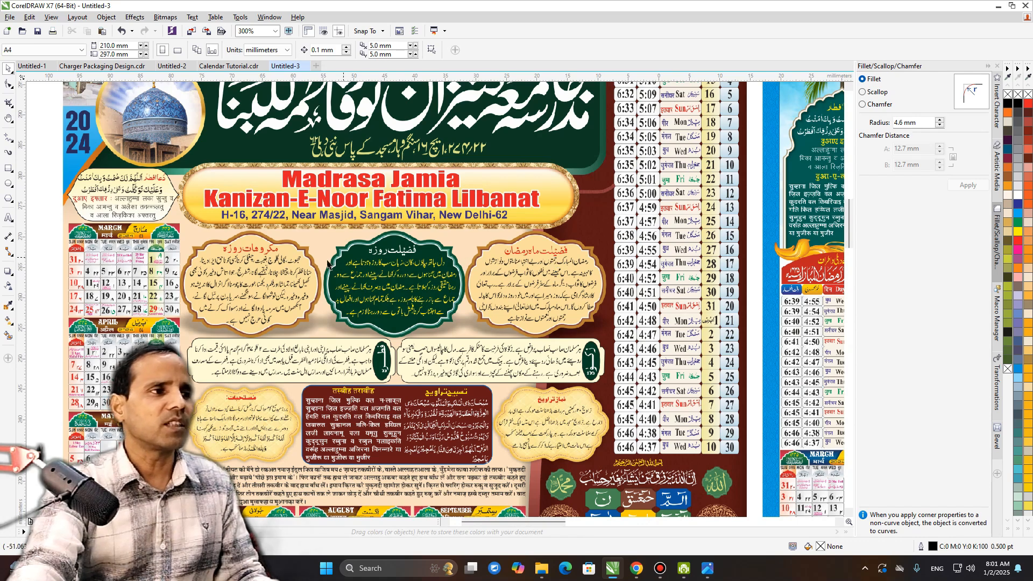
left_click_drag(391, 361, 388, 304)
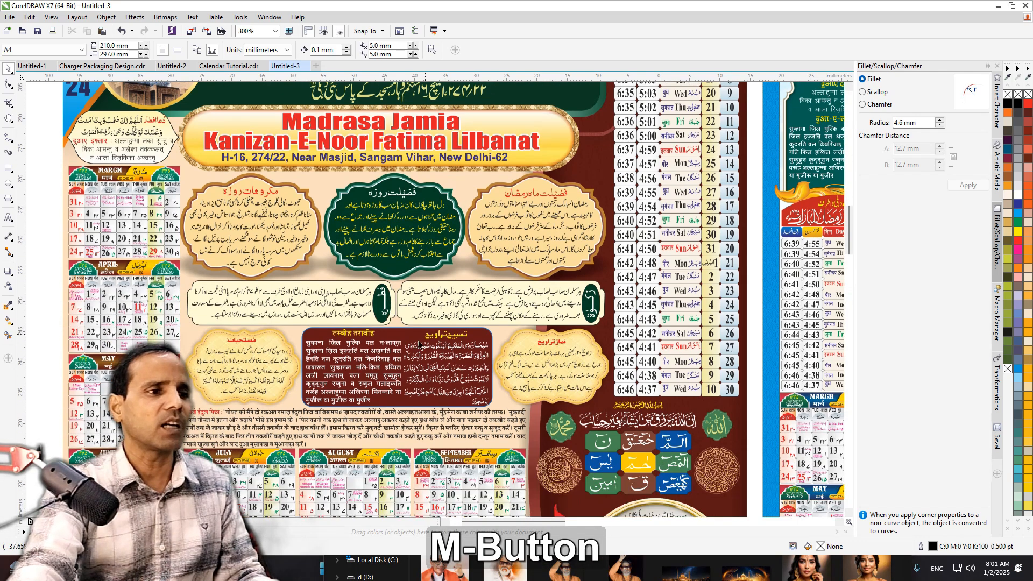
left_click_drag(543, 389, 546, 324)
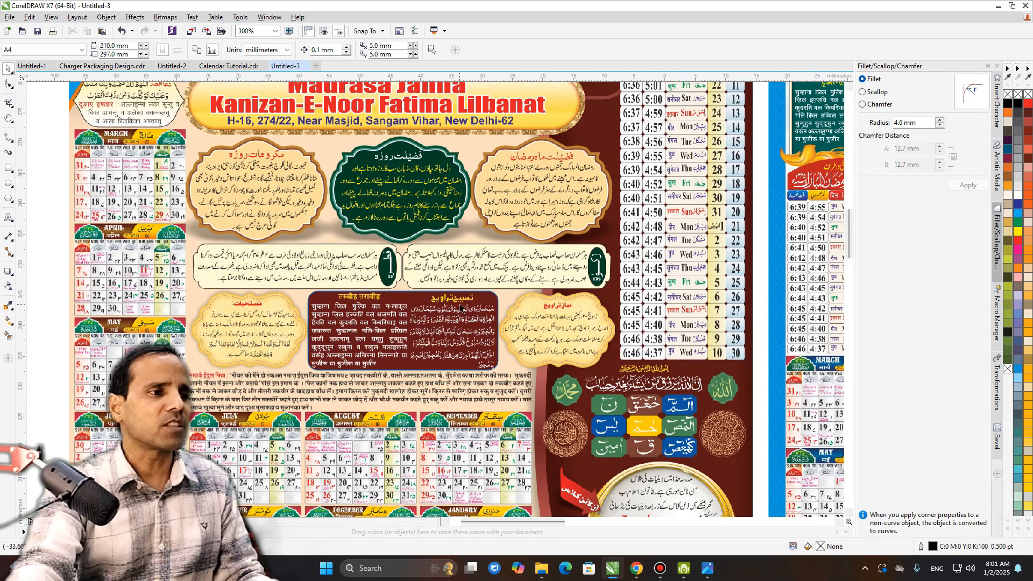
left_click_drag(388, 215, 387, 411)
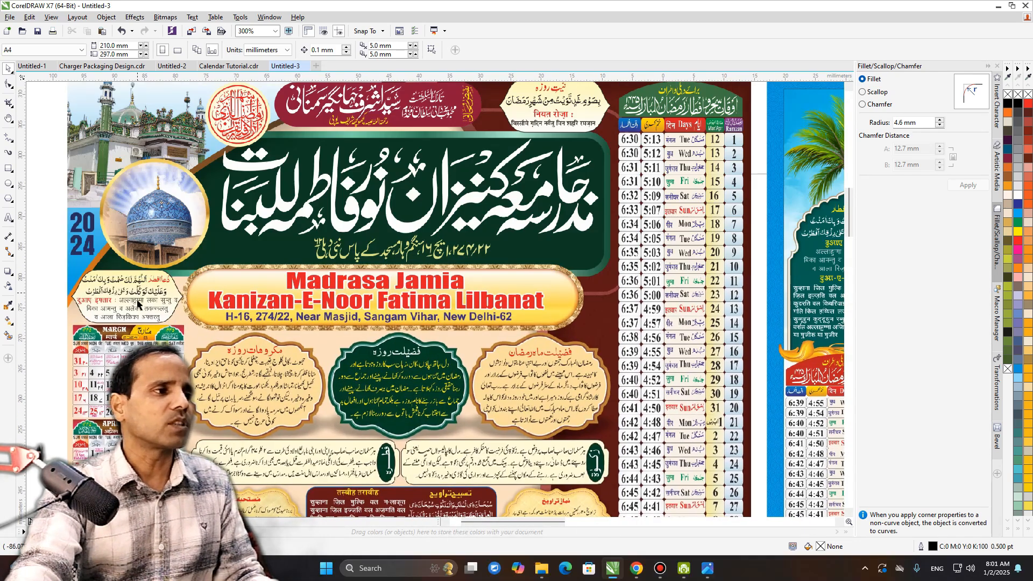
left_click_drag(599, 237, 580, 332)
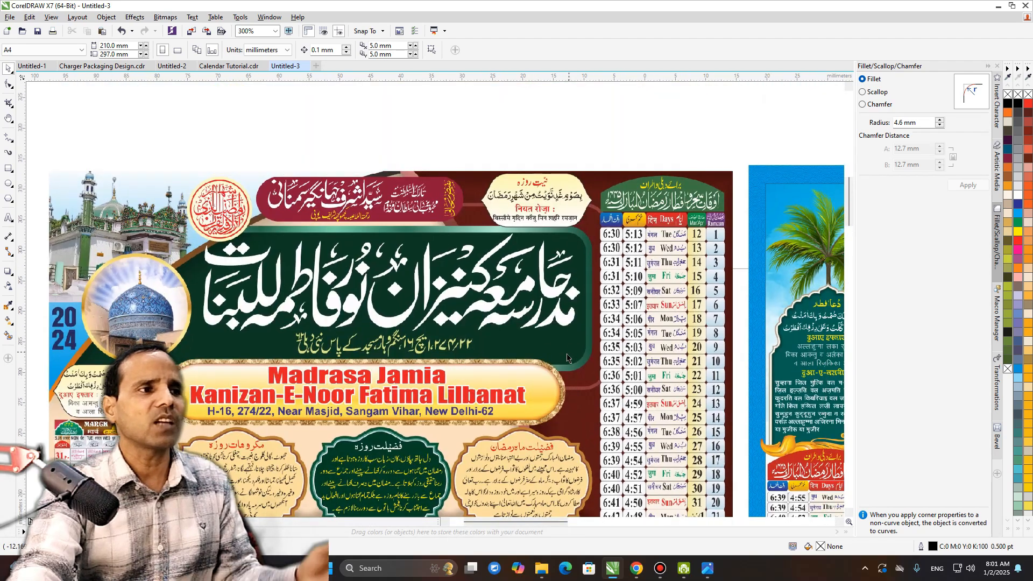
left_click_drag(546, 382, 546, 203)
left_click_drag(493, 342, 505, 231)
left_click_drag(477, 362, 459, 283)
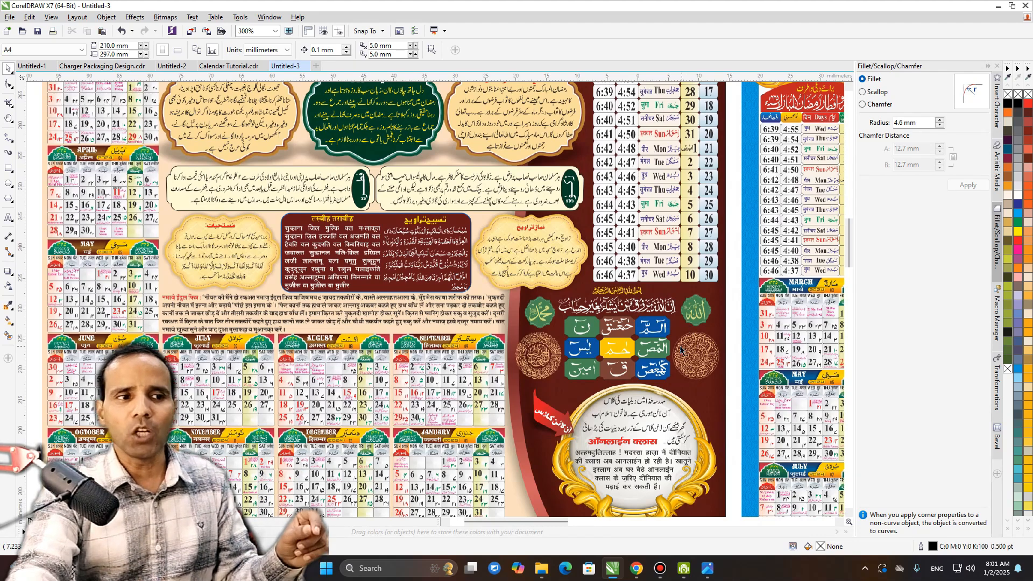
left_click_drag(666, 359, 576, 344)
scroll(577, 344, "up", 1)
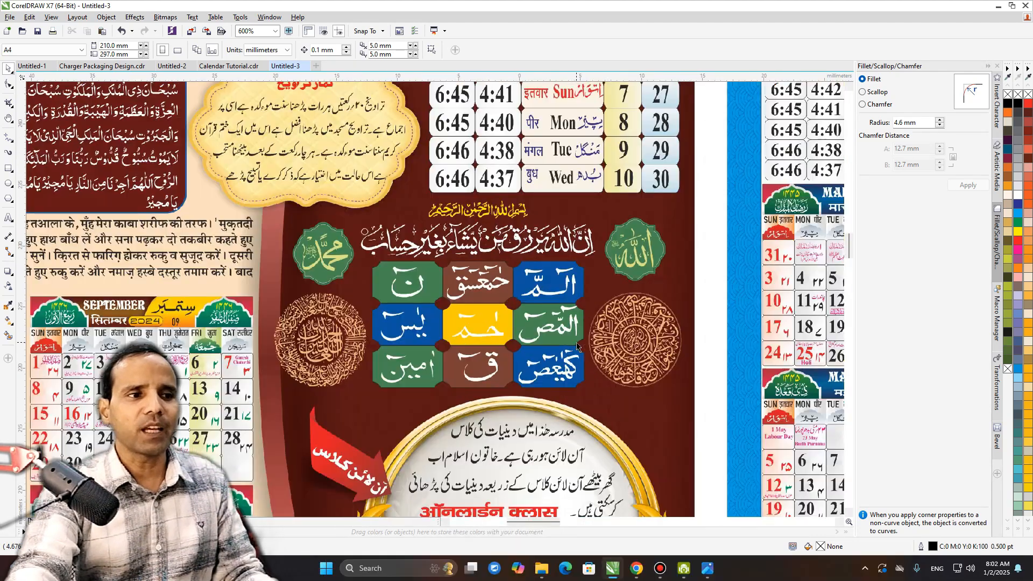
scroll(653, 364, "up", 1)
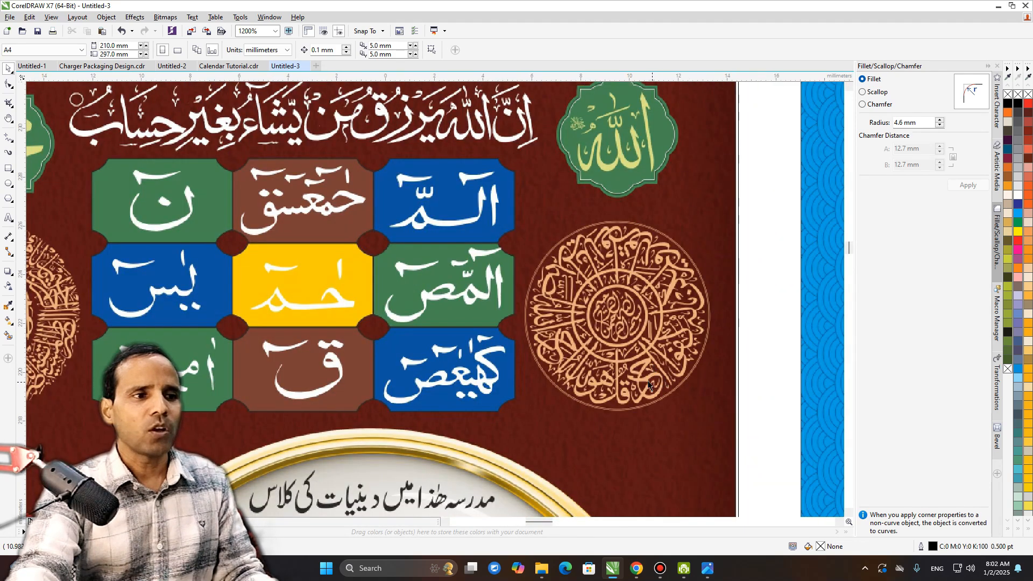
scroll(597, 366, "down", 1)
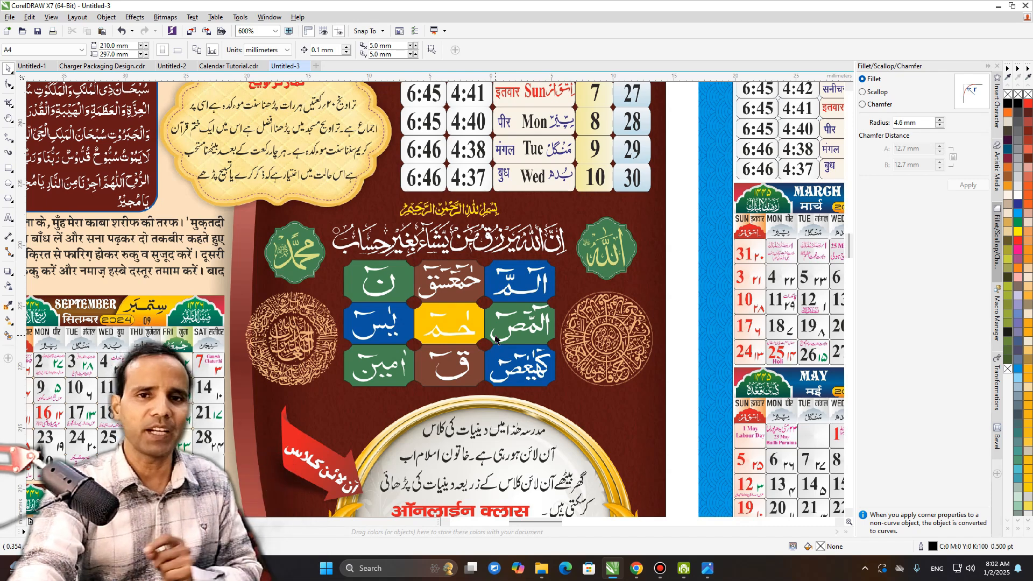
scroll(603, 362, "down", 2)
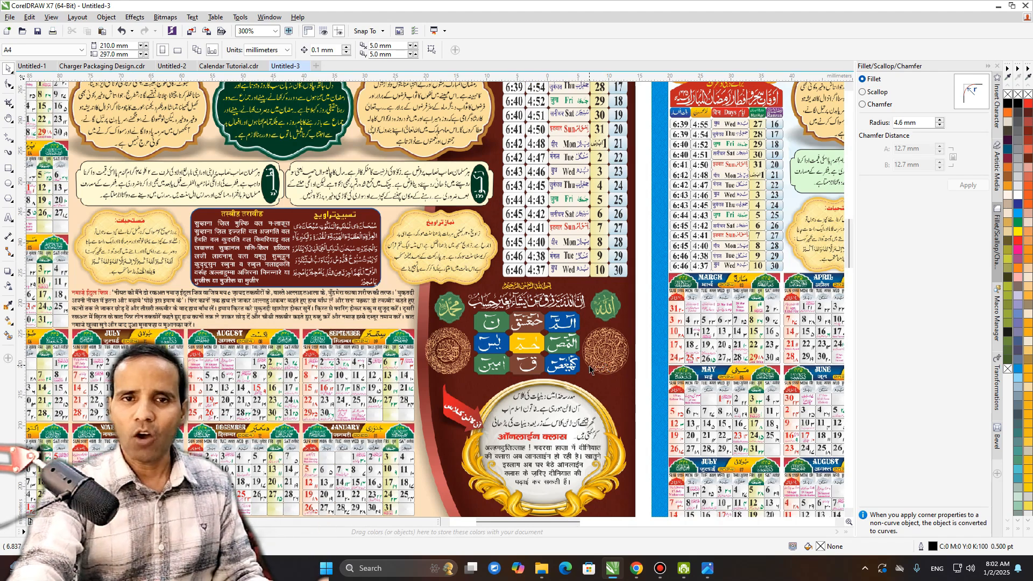
Examine the second, blue-bordered sample calendar's central Quranic panel, Eid prayer text, month grids and bank detail section.
left_click_drag(705, 323, 296, 321)
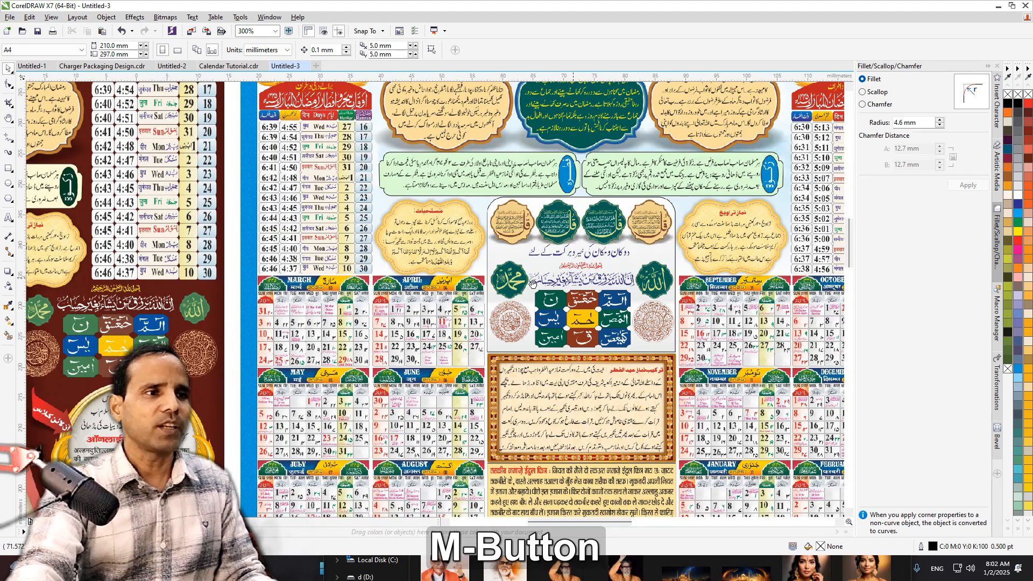
left_click_drag(576, 269, 411, 306)
scroll(410, 305, "up", 1)
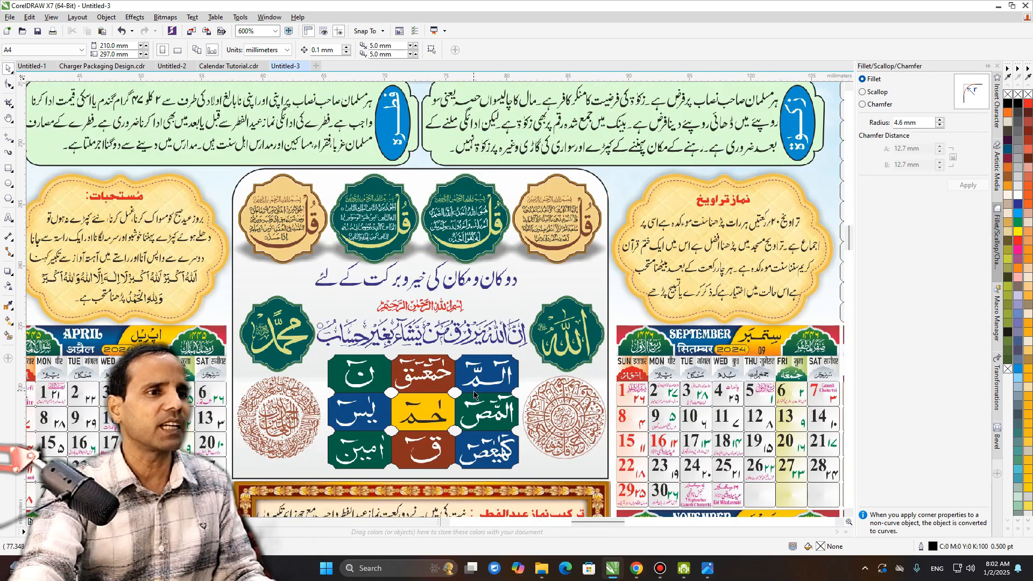
scroll(474, 396, "down", 1)
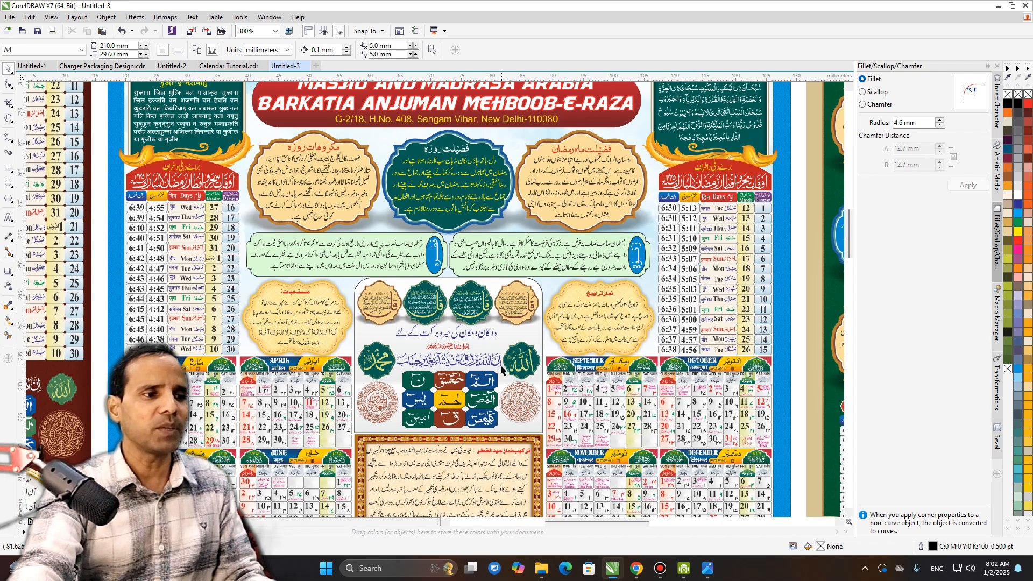
left_click_drag(500, 369, 529, 232)
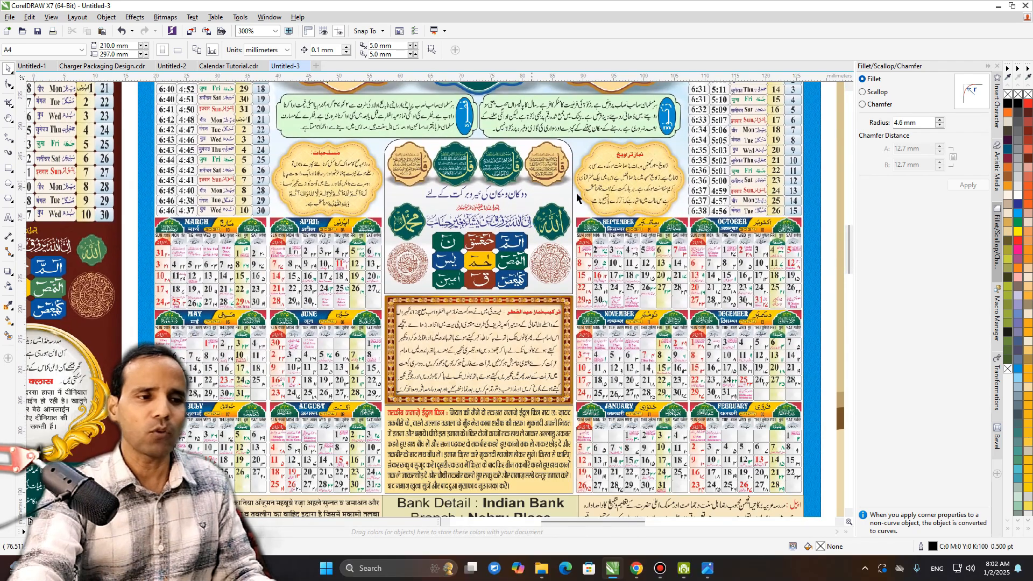
left_click_drag(534, 330, 582, 207)
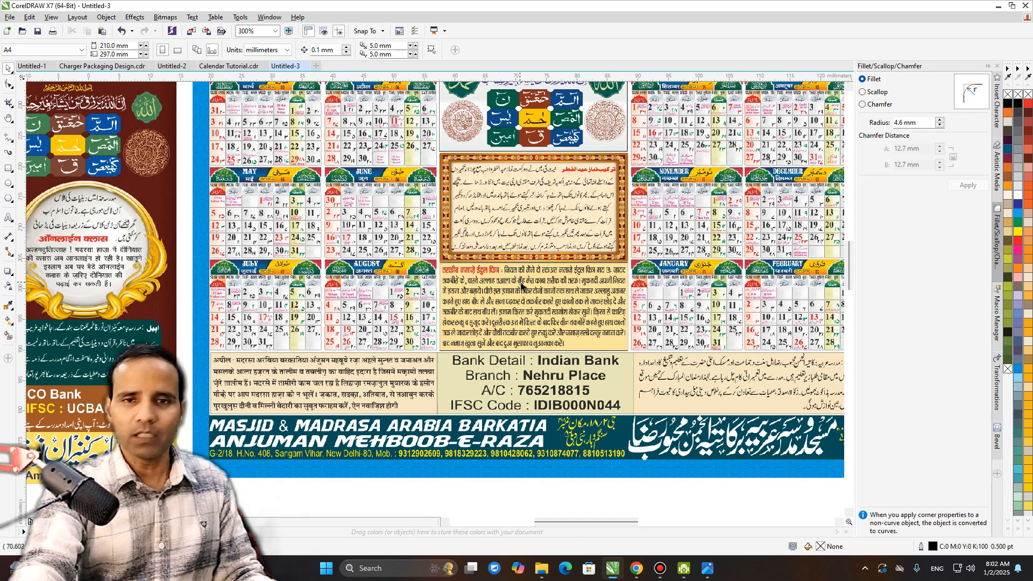
left_click_drag(545, 237, 502, 310)
scroll(502, 311, "up", 1)
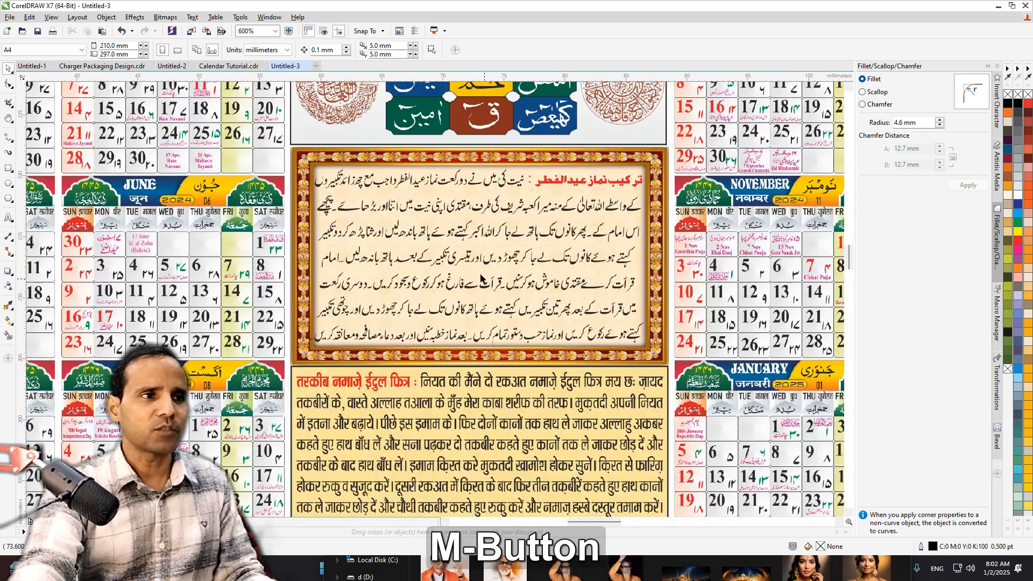
scroll(522, 225, "down", 1)
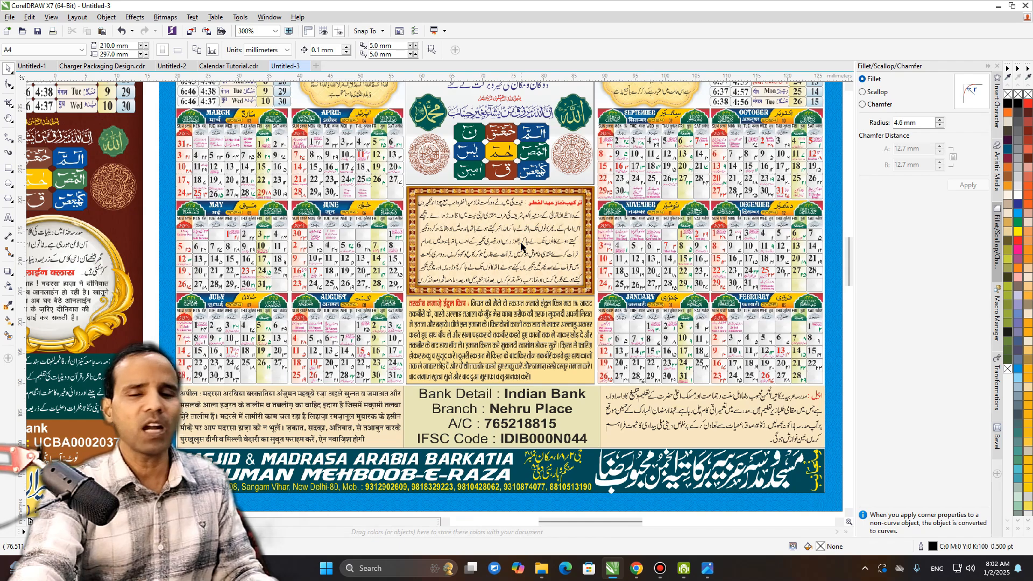
scroll(520, 246, "down", 1)
Examine the layouts of the third and fourth sample calendars, including the fourth one's heading, 4 Qul medallions and name list.
left_click_drag(521, 246, 408, 287)
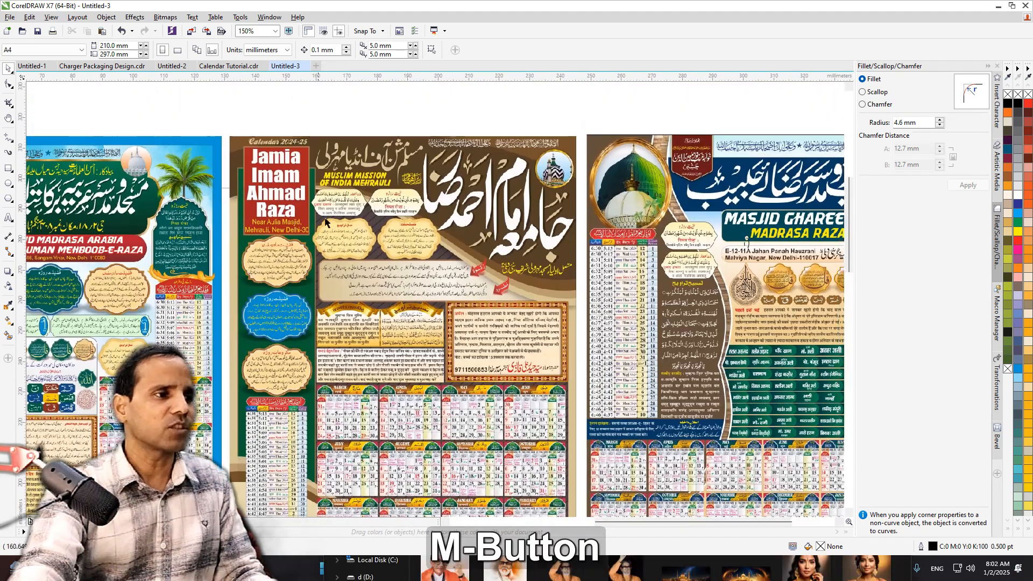
left_click_drag(487, 389, 321, 266)
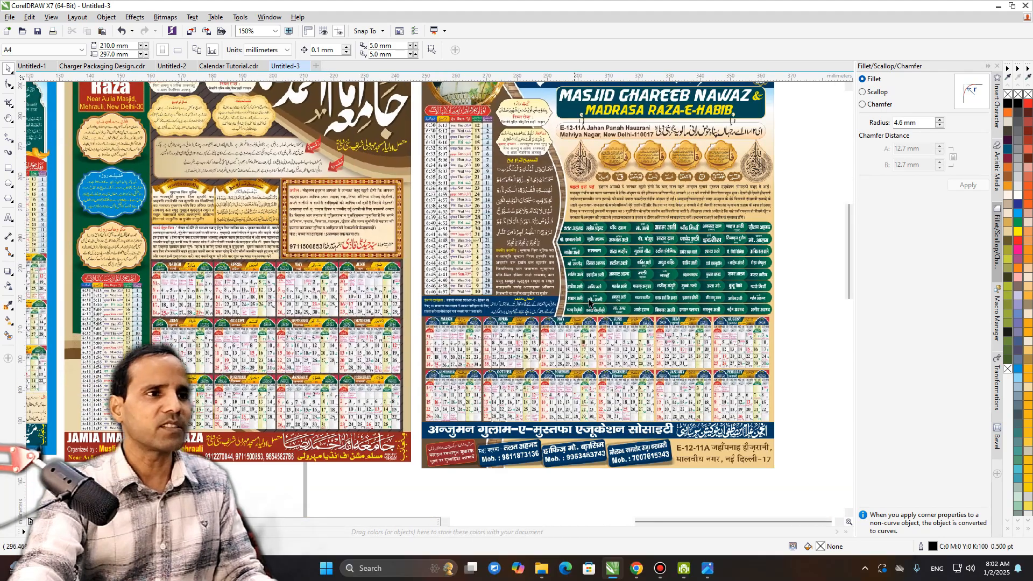
left_click_drag(650, 167, 459, 269)
scroll(459, 271, "up", 2)
left_click_drag(527, 314, 515, 336)
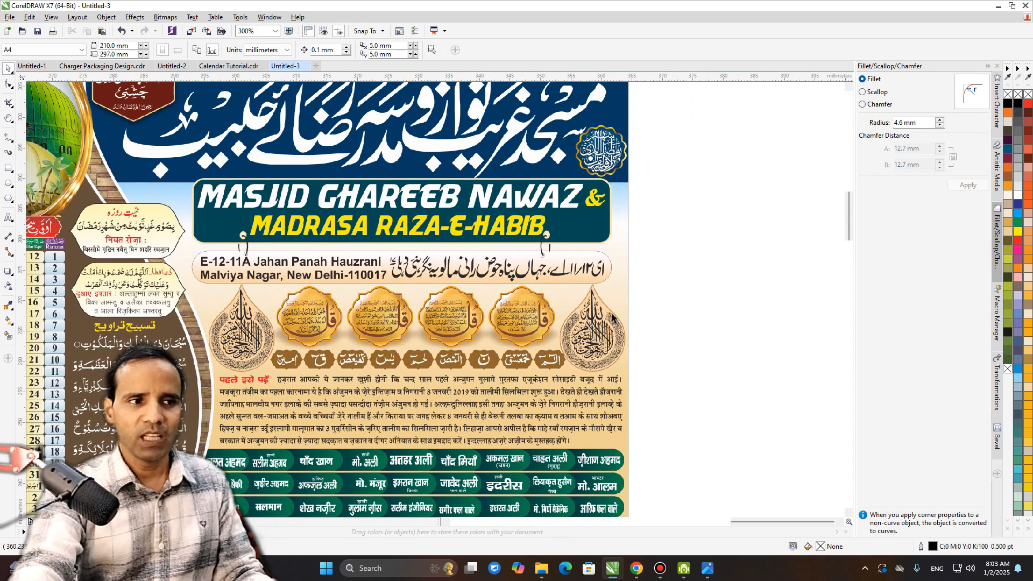
left_click_drag(332, 339, 530, 300)
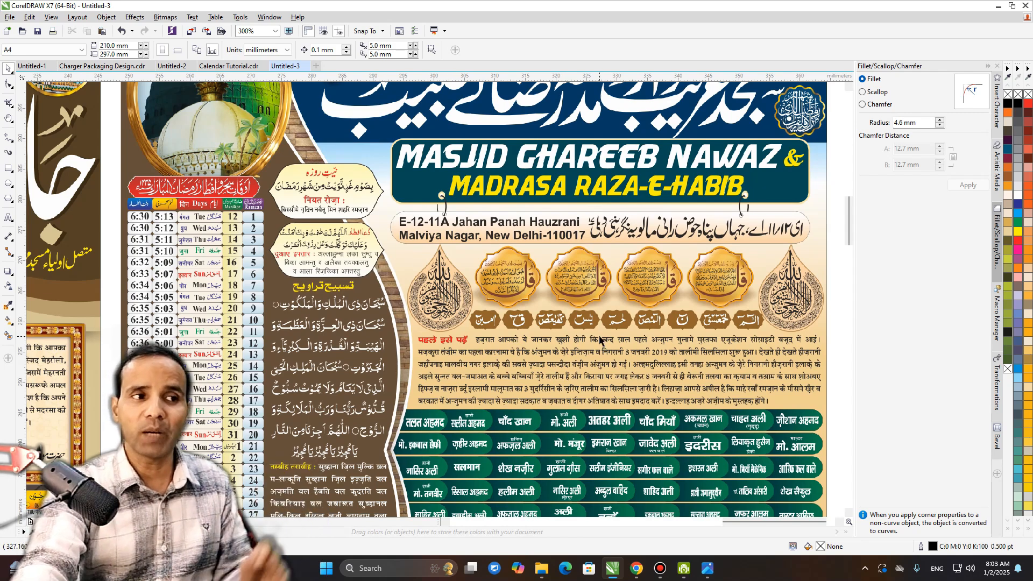
Review the list of calendar contents below the samples, from Madrasa/Tanzeem Name and Address through the Ramzan items.
scroll(600, 340, "down", 2)
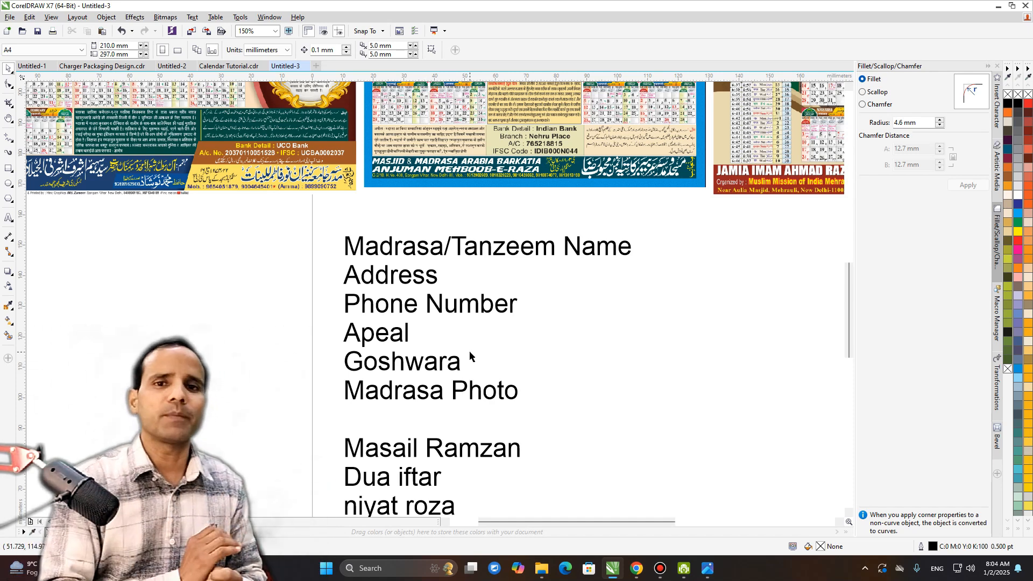
left_click_drag(543, 432, 541, 270)
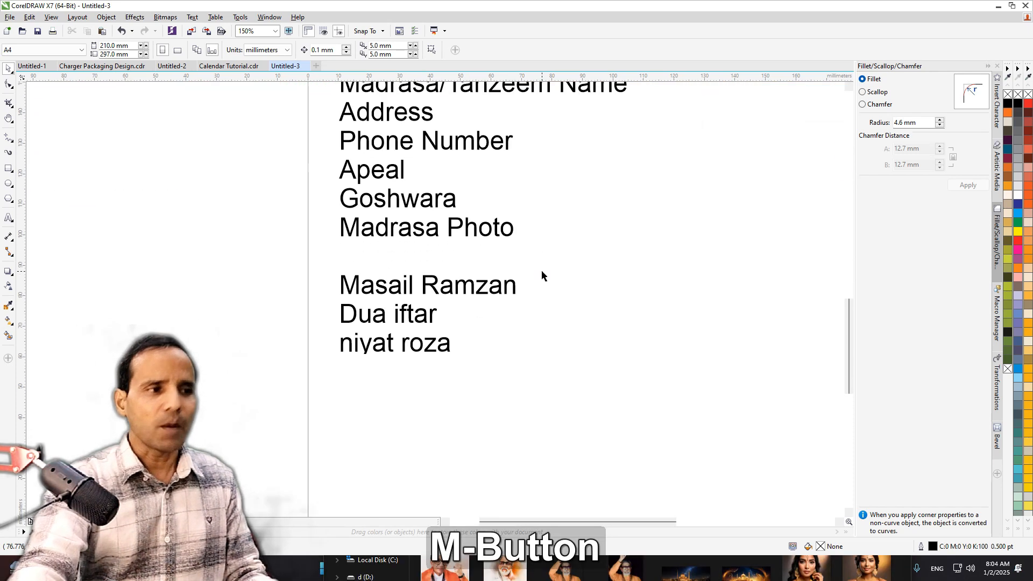
left_click_drag(529, 340, 524, 264)
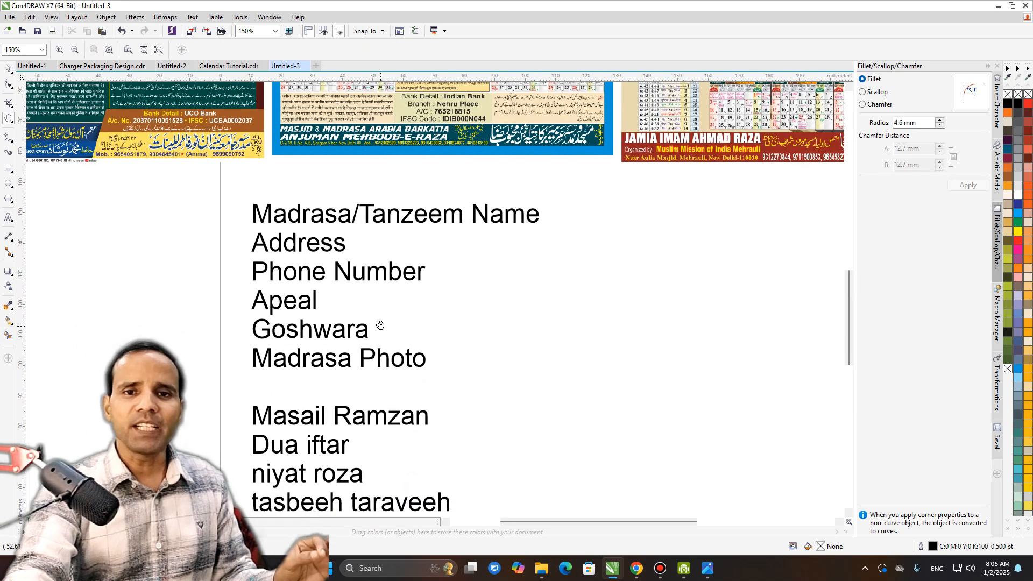
scroll(381, 326, "down", 1)
left_click_drag(441, 308, 413, 392)
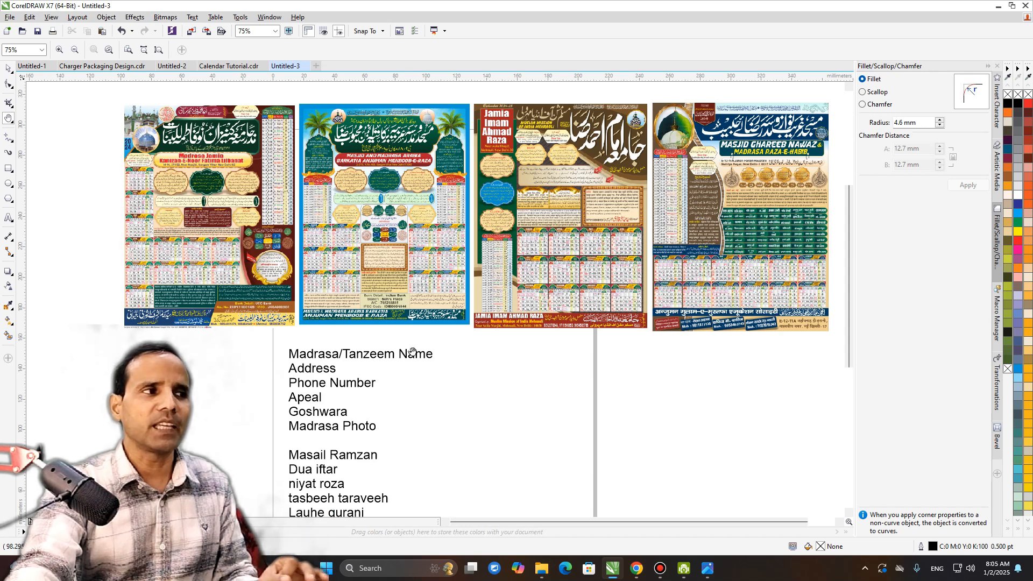
left_click_drag(413, 352, 445, 401)
Move the sample calendars and the contents list together off the page to its left side.
scroll(444, 401, "down", 1)
left_click_drag(439, 437, 473, 315)
key("space")
left_click_drag(280, 141, 774, 455)
left_click_drag(648, 229, 316, 241)
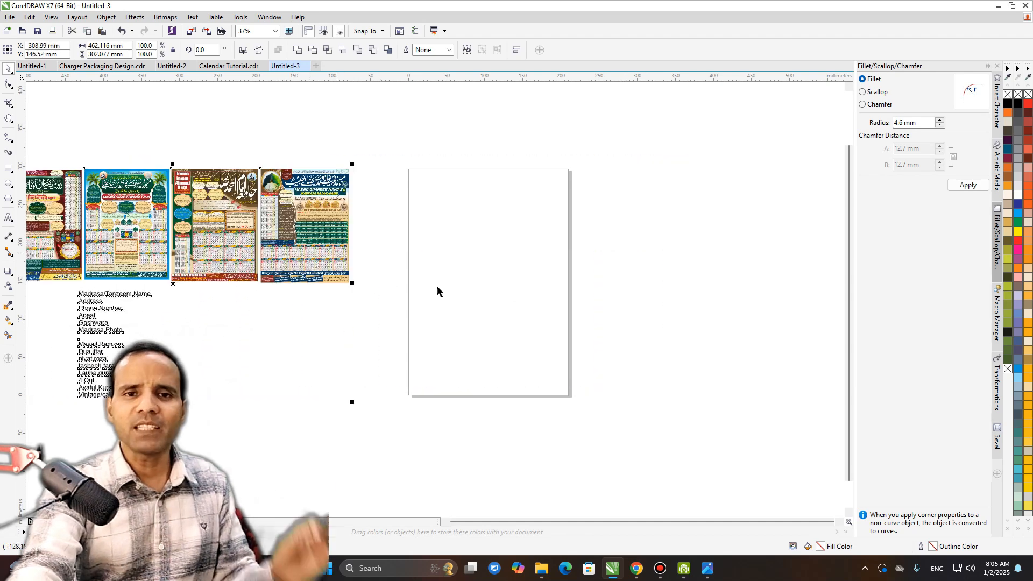
Switch the document units to inches and set the page size to 18 by 23 inches.
left_click(507, 300)
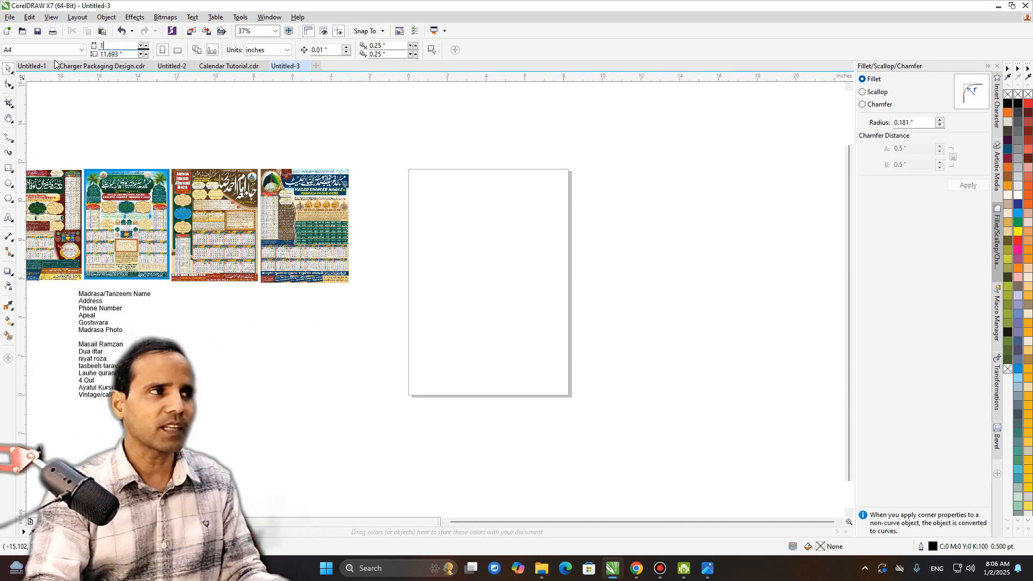
type("18")
key("Tab")
type("23")
key("Return")
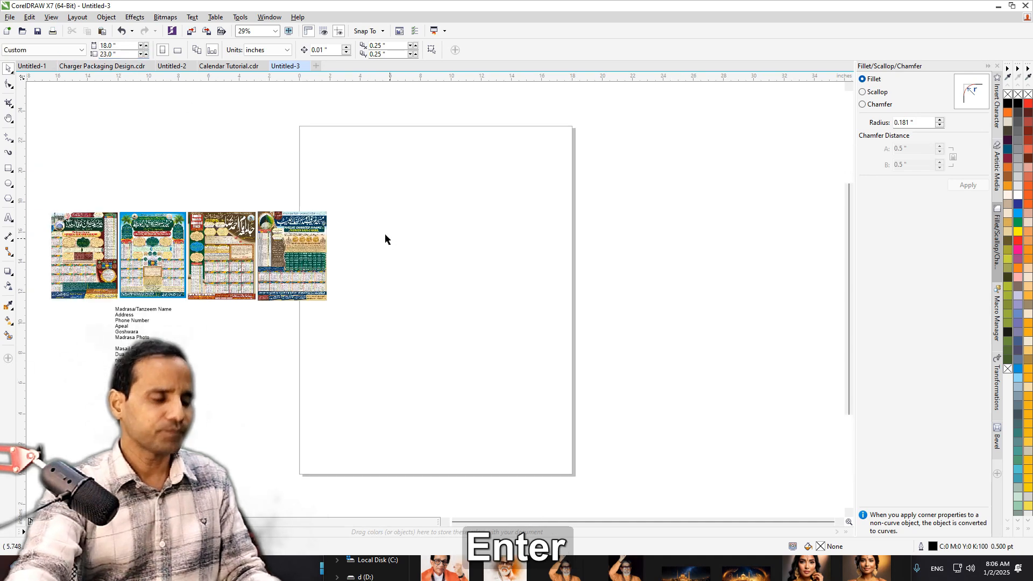
Move the sample calendars and contents list farther left so they clear the enlarged page.
key("h")
scroll(388, 299, "down", 2)
left_click_drag(301, 318, 395, 308)
key("space")
left_click_drag(253, 215, 581, 409)
left_click_drag(391, 263, 275, 265)
left_click(90, 224)
Create a page-sized rectangle and resize it to 17 by 22 inches as the inner margin frame.
double_click(9, 167)
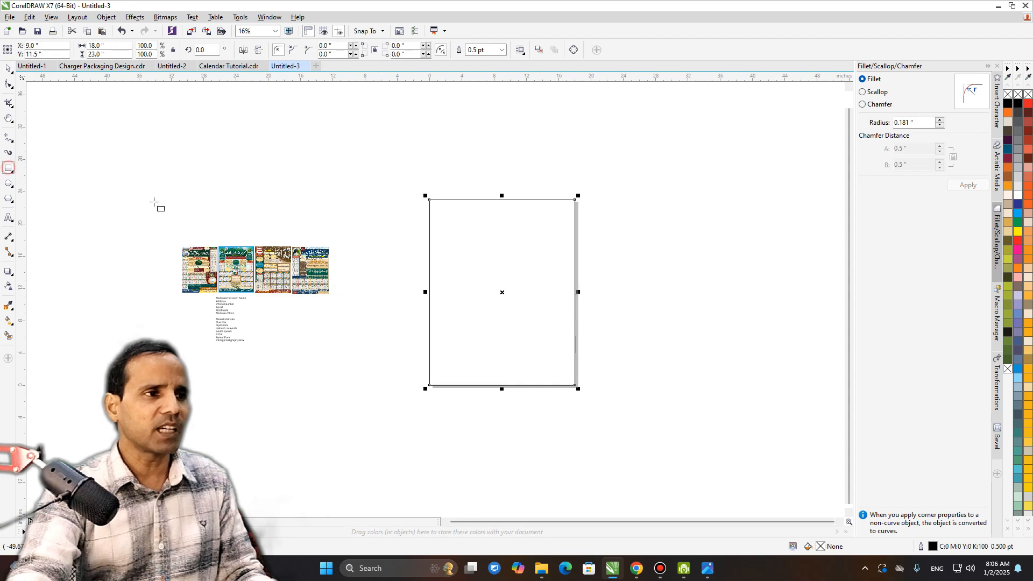
scroll(504, 244, "up", 2)
left_click(114, 44)
type("17")
key("Tab")
type("22")
key("Return")
Draw a header rectangle about 17.7 by 5.4 inches across the top of the margin frame.
key("h")
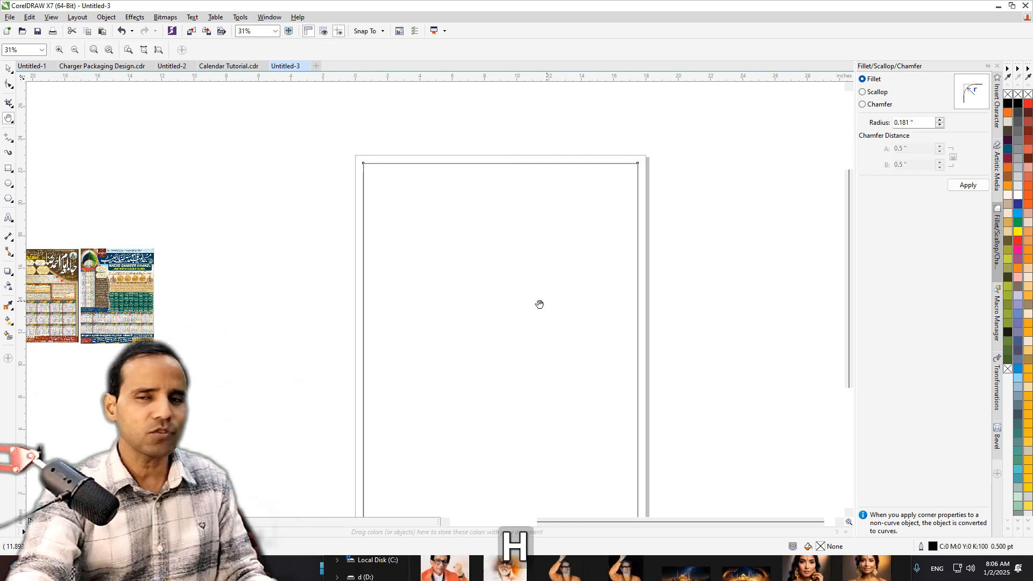
left_click_drag(508, 345, 515, 299)
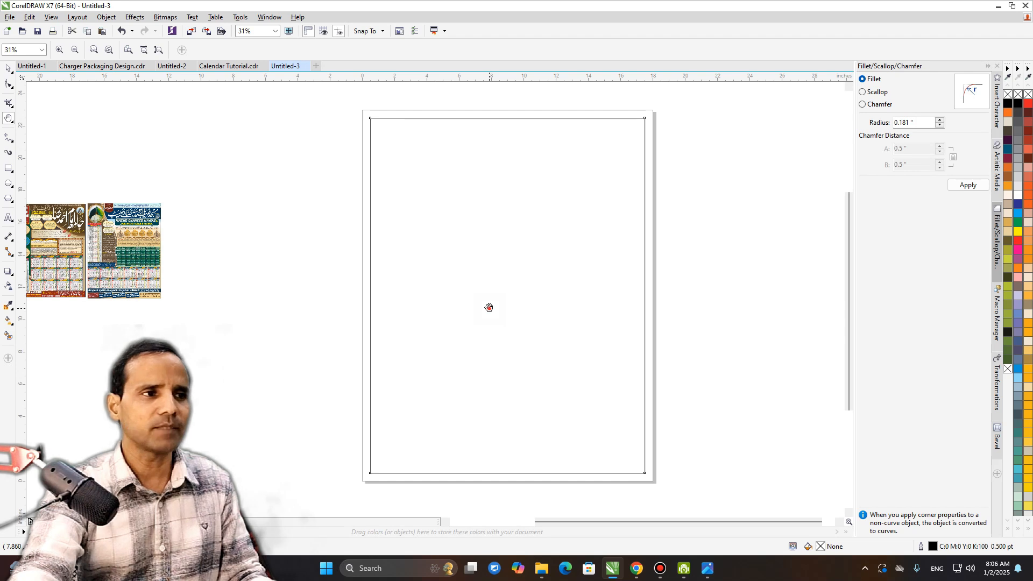
left_click_drag(525, 277, 546, 282)
key("space")
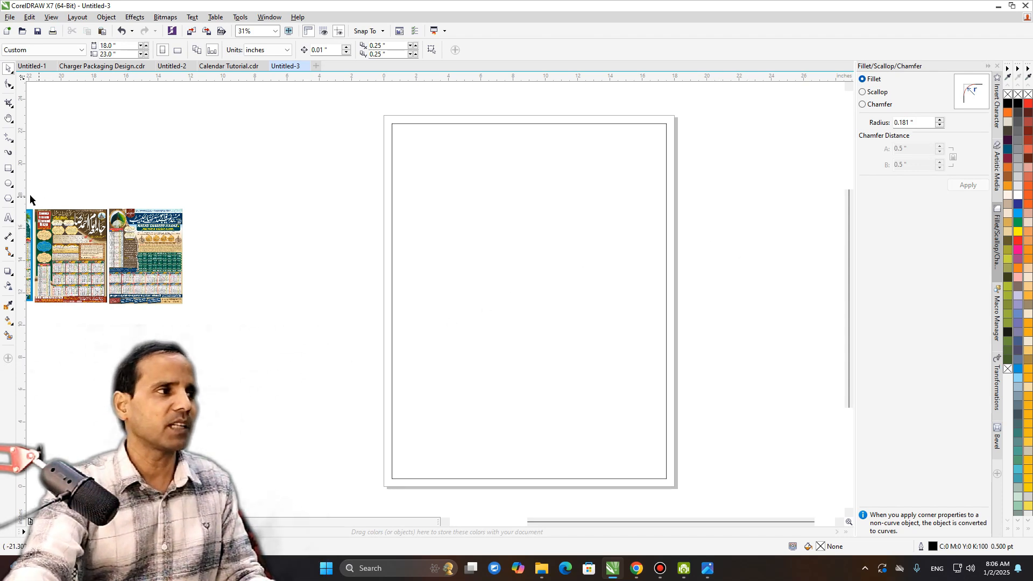
left_click(8, 169)
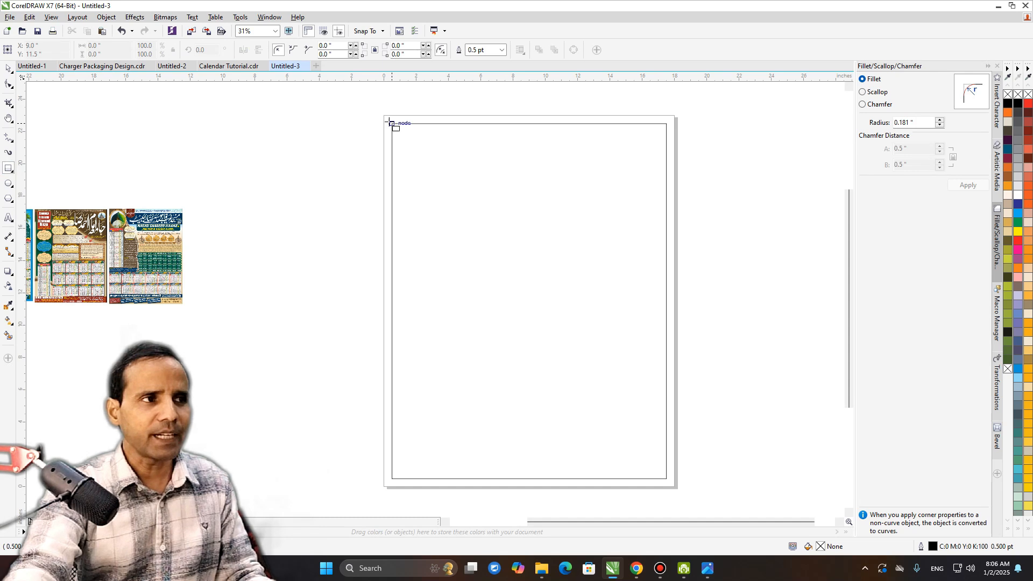
left_click_drag(388, 122, 673, 209)
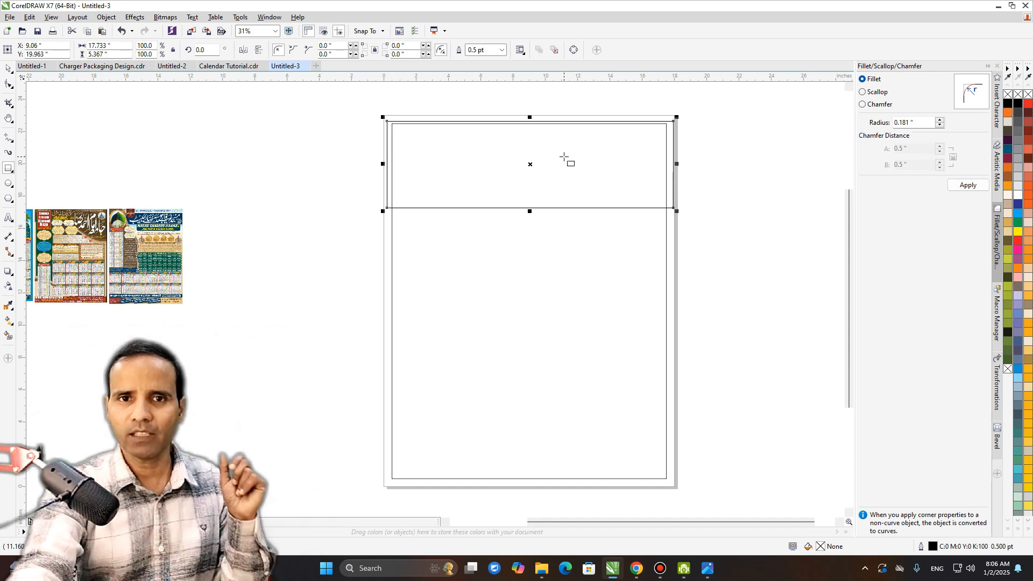
Duplicate the header rectangle directly beneath itself and stretch the copy to about 6.6 inches tall.
key("space")
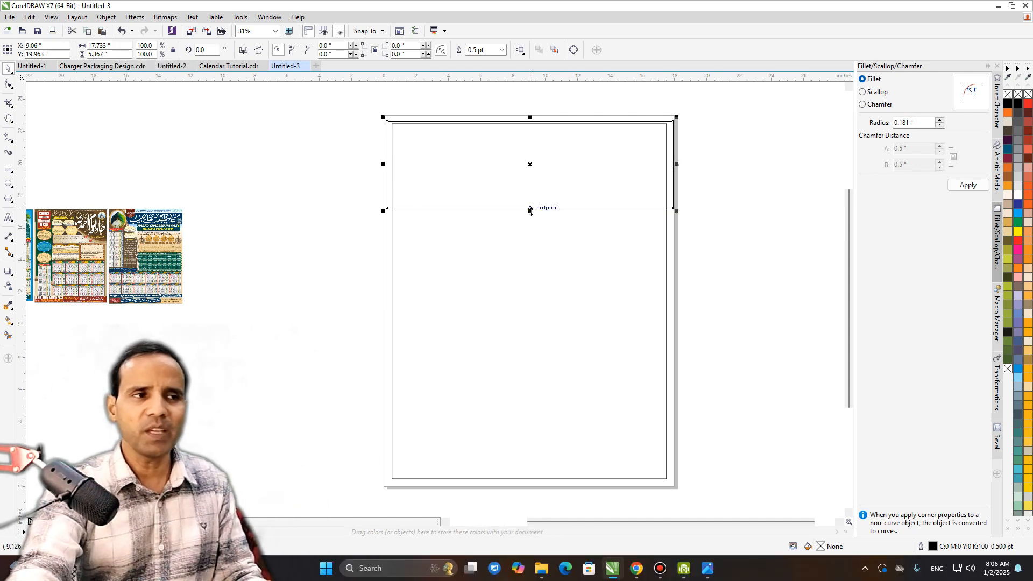
left_click_drag(530, 163, 532, 251)
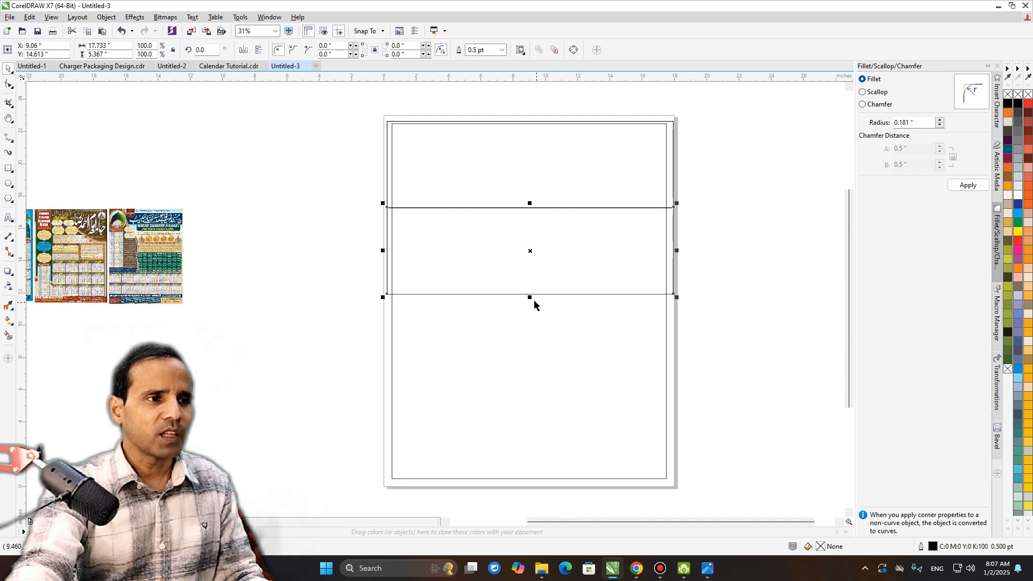
left_click_drag(529, 299, 583, 275)
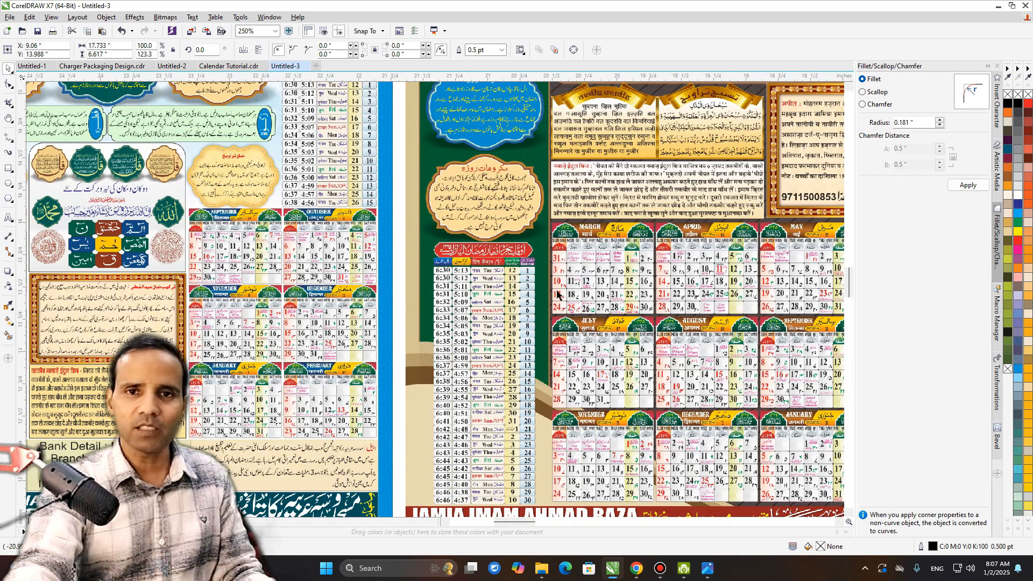
Examine the monthly date grids and section proportions of the sample calendars against the page layout.
scroll(510, 369, "down", 1)
left_click_drag(659, 353, 290, 353)
scroll(535, 346, "down", 1)
left_click_drag(662, 340, 383, 290)
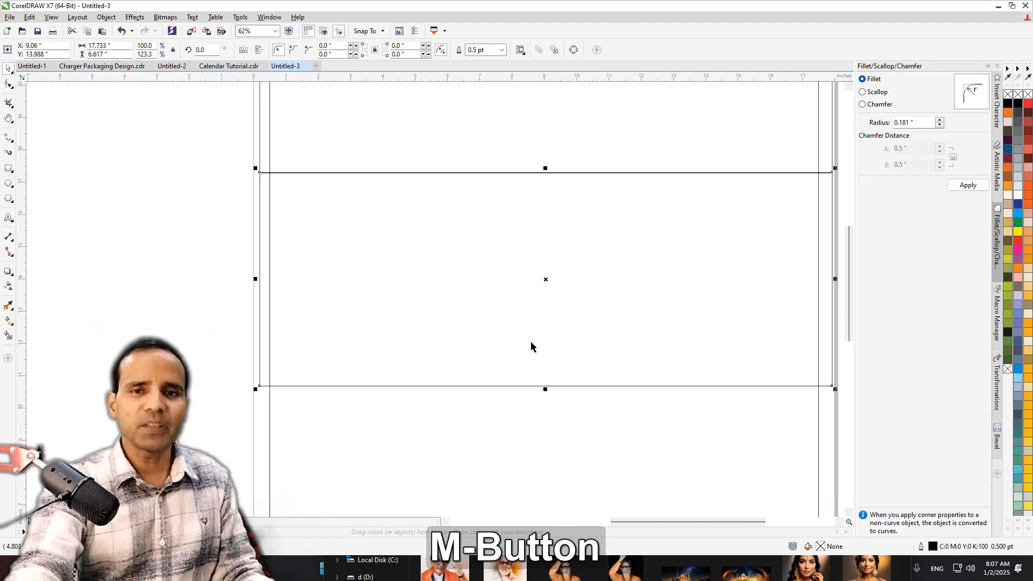
scroll(531, 342, "down", 1)
left_click_drag(503, 388, 512, 305)
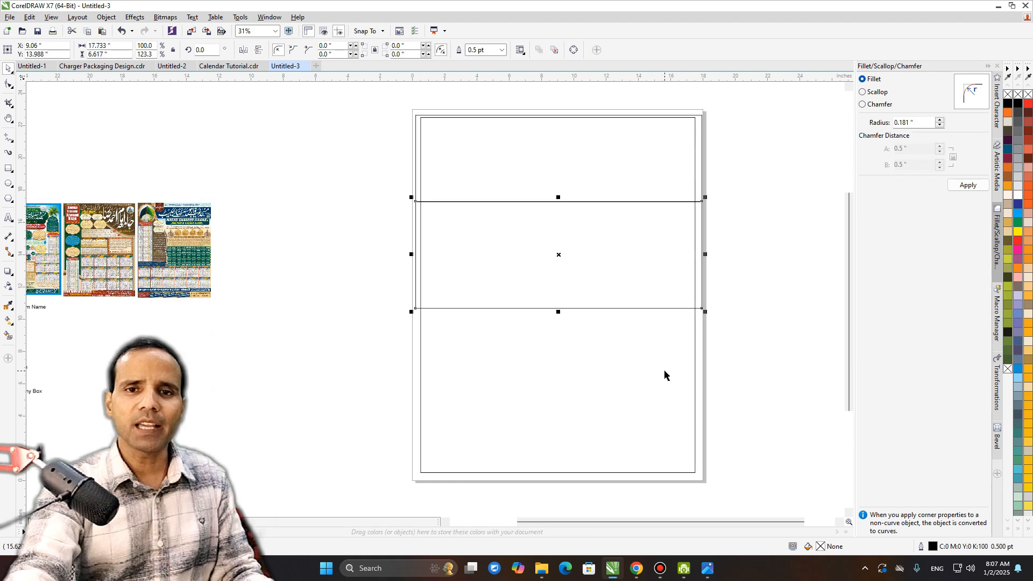
scroll(580, 386, "up", 1)
scroll(588, 373, "down", 1)
Copy the middle rectangle to the bottom of the margin frame and shorten the copy to about 1.5 inches tall as a footer strip.
left_click_drag(587, 370, 607, 352)
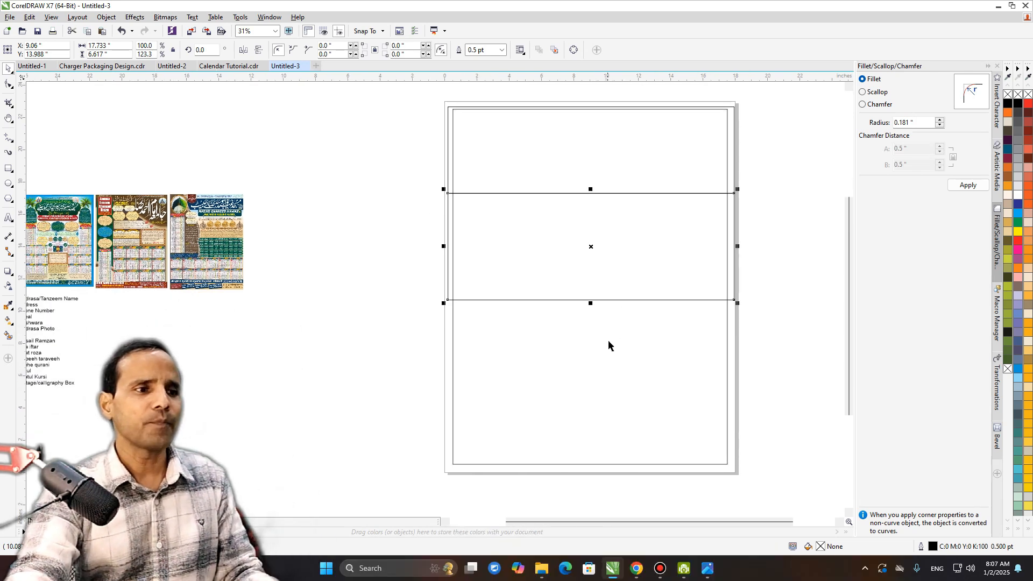
left_click_drag(591, 247, 595, 410)
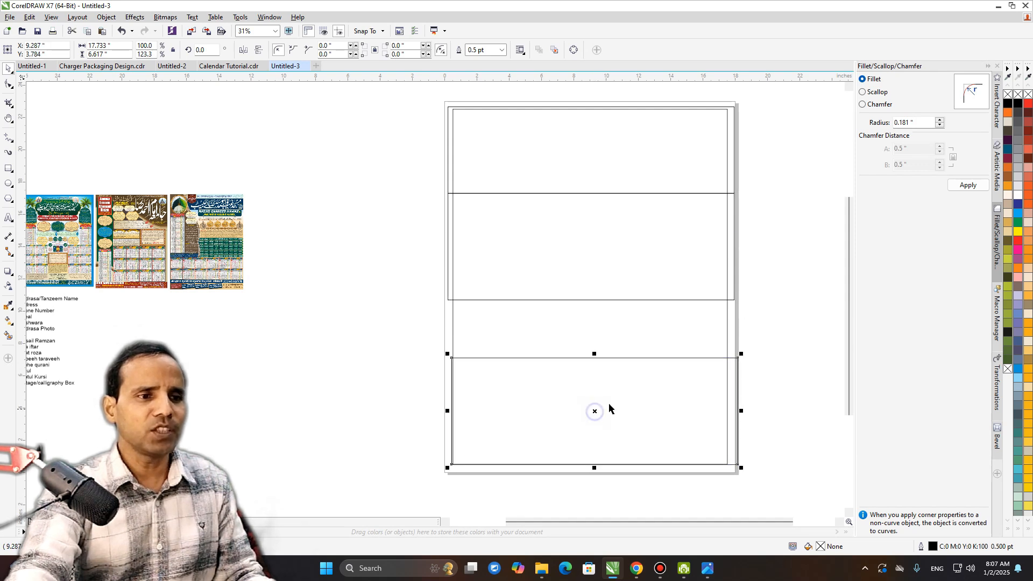
left_click_drag(593, 352, 595, 435)
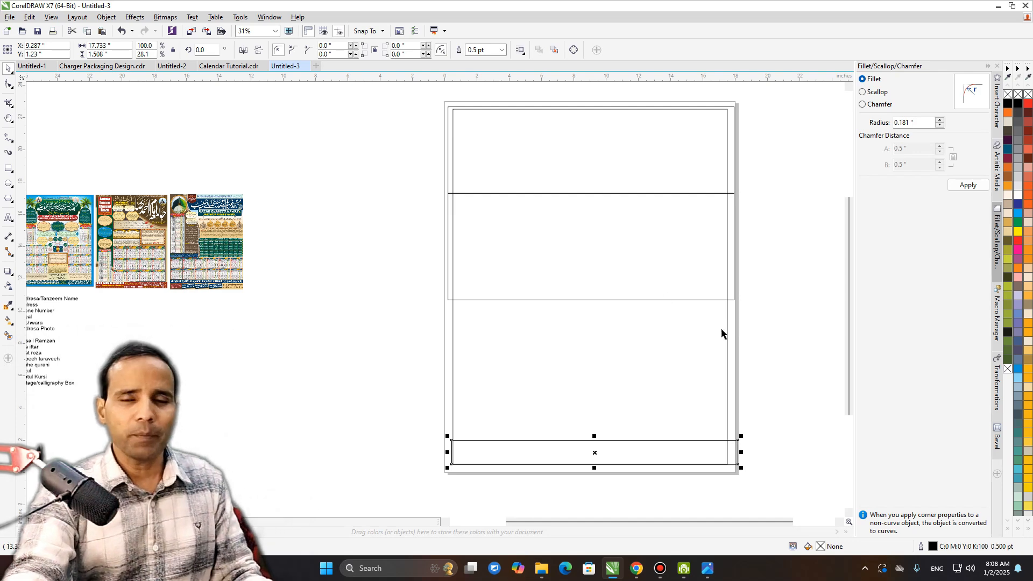
Draw a box about 3.6 by 5.2 inches in the header's left corner and place a copy in the opposite header corner.
middle_click(618, 320)
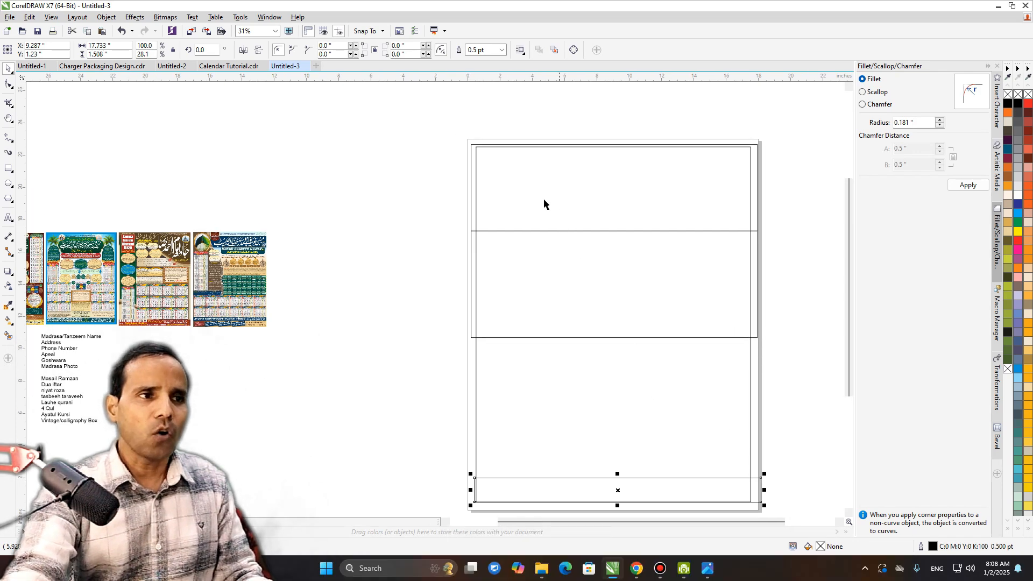
middle_click(687, 212)
key("F6")
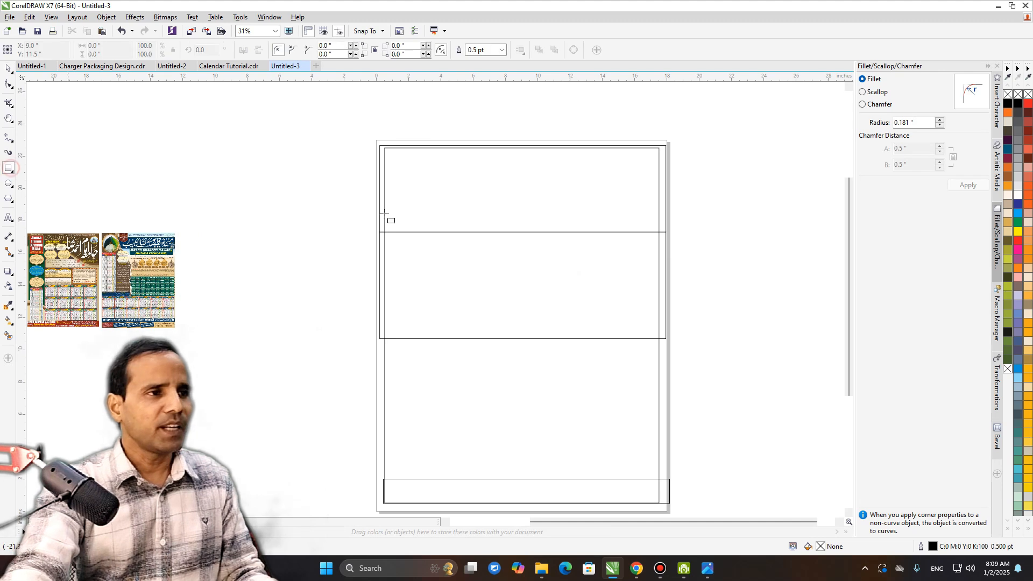
left_click_drag(384, 148, 442, 232)
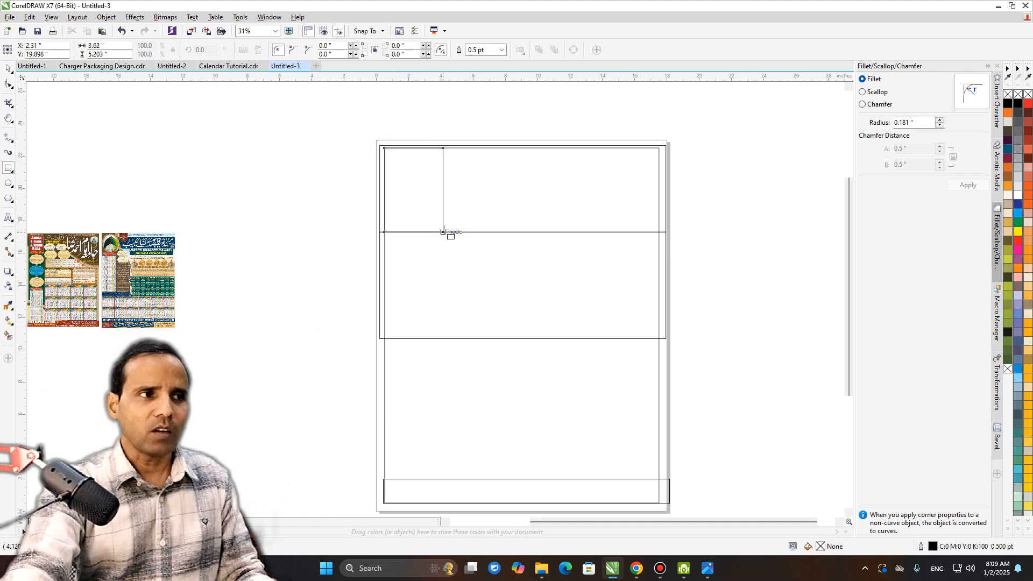
scroll(484, 185, "up", 2)
middle_click(484, 185)
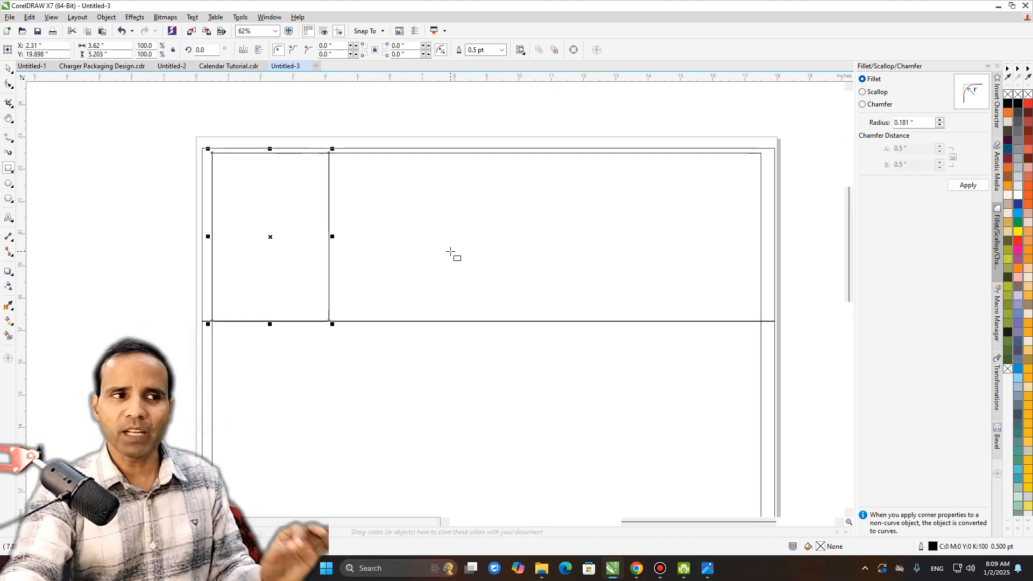
middle_click(411, 249)
key("space")
left_click_drag(237, 240, 670, 241)
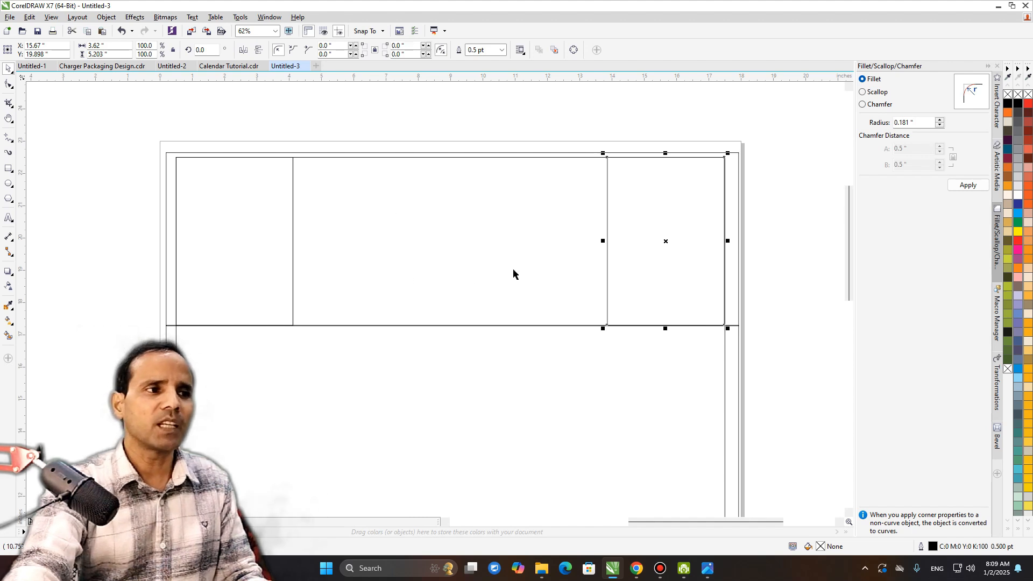
left_click(97, 220)
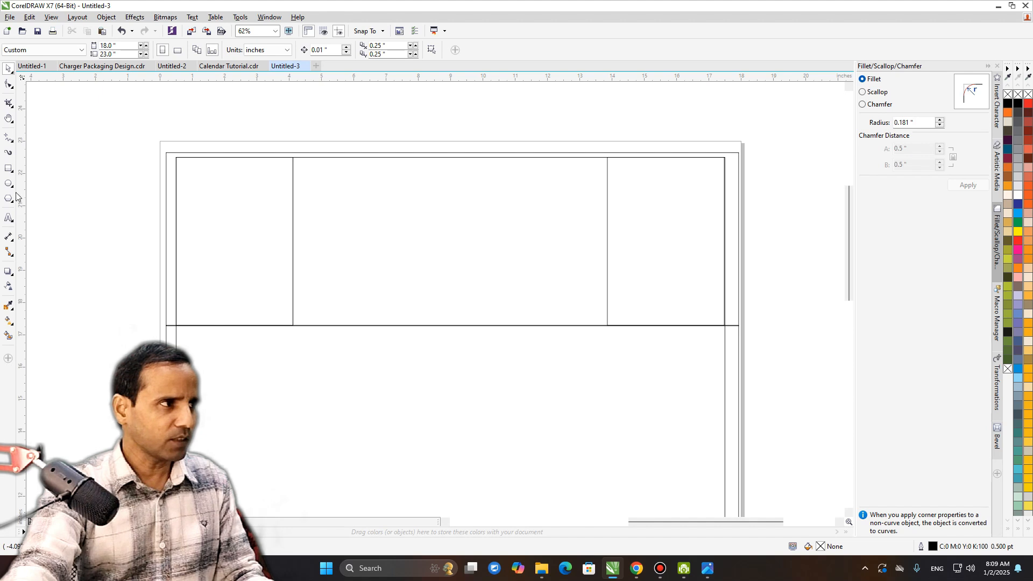
Draw an S-shaped half-dome curve from the header's top midpoint to the left box's lower inner corner, and mirror a copy across the center.
left_click(8, 138)
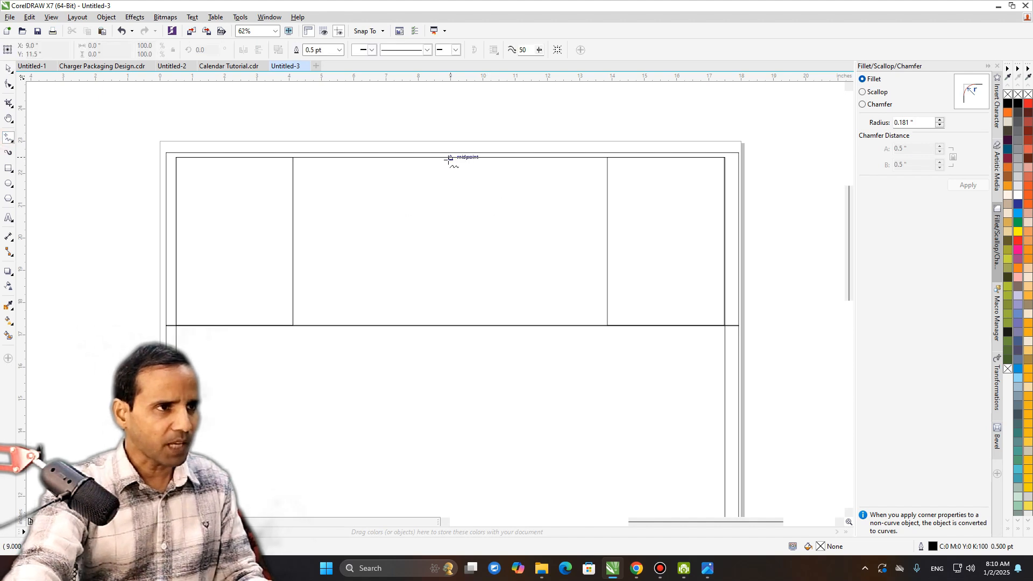
mouse_move(450, 157)
left_mouse_down()
mouse_move(436, 184)
mouse_move(317, 248)
mouse_move(298, 270)
mouse_move(295, 326)
left_mouse_up()
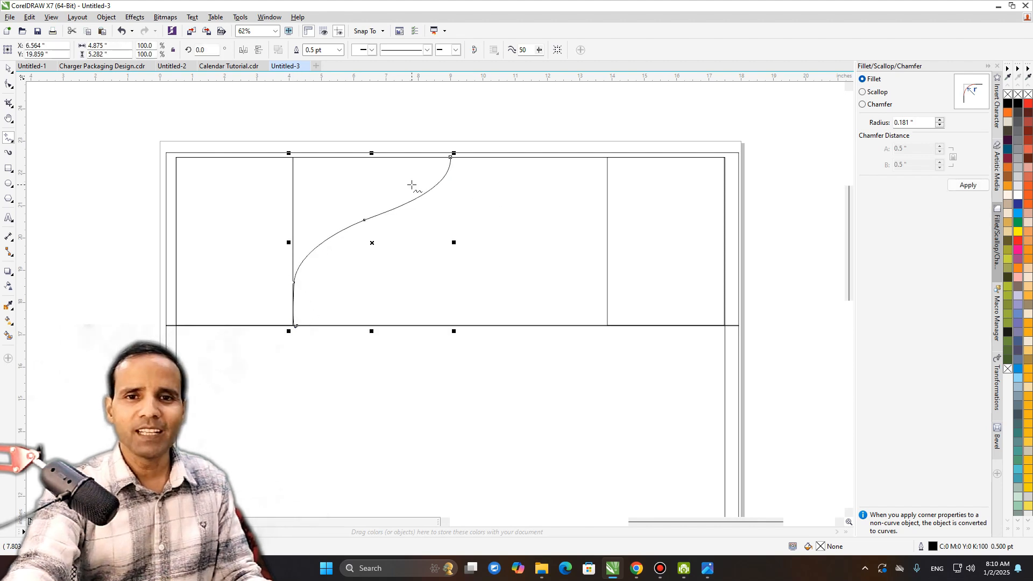
left_click(12, 87)
left_click_drag(428, 135, 438, 189)
key("space")
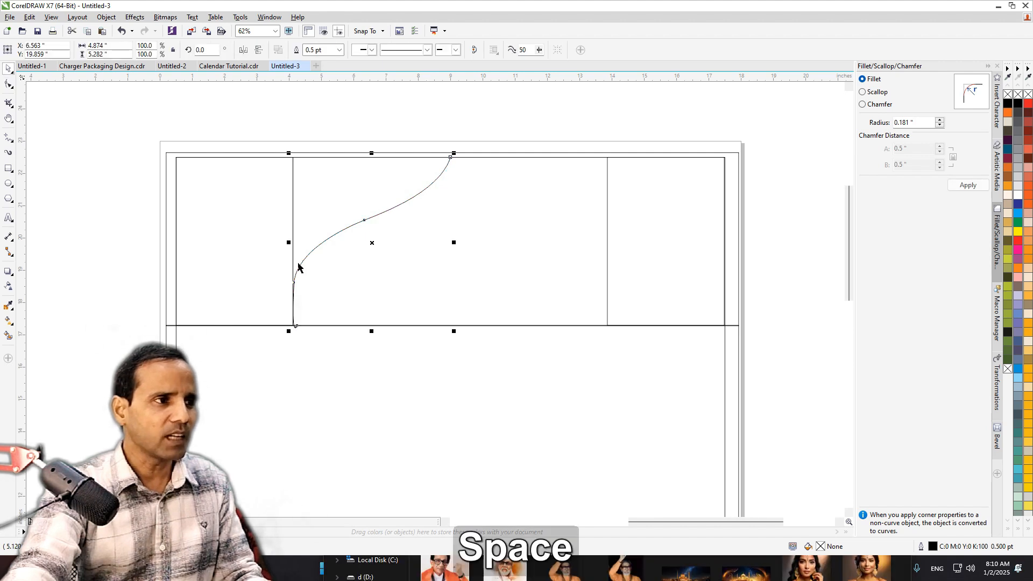
left_click_drag(287, 242, 473, 252)
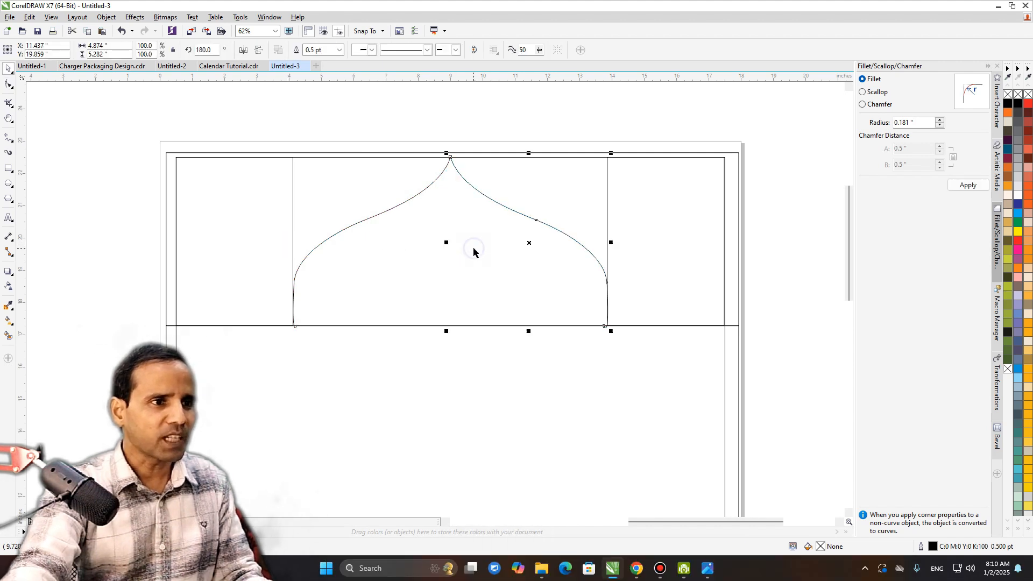
Select both dome curve halves and shorten them to about 3.6 inches tall, keeping the peak at the frame's top.
left_click(406, 204, "shift")
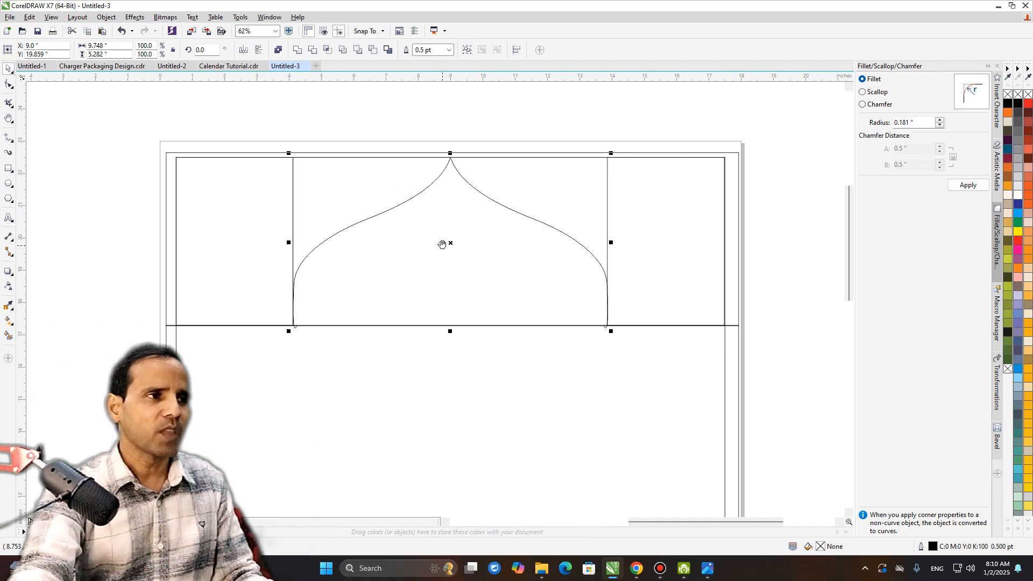
scroll(455, 179, "up", 2)
scroll(475, 280, "down", 2)
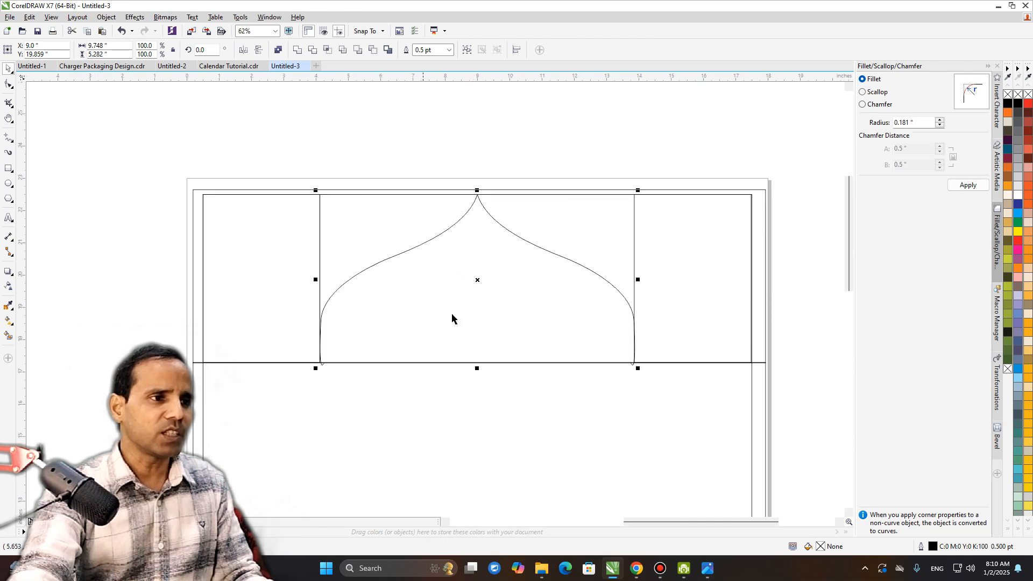
left_click_drag(477, 369, 473, 316)
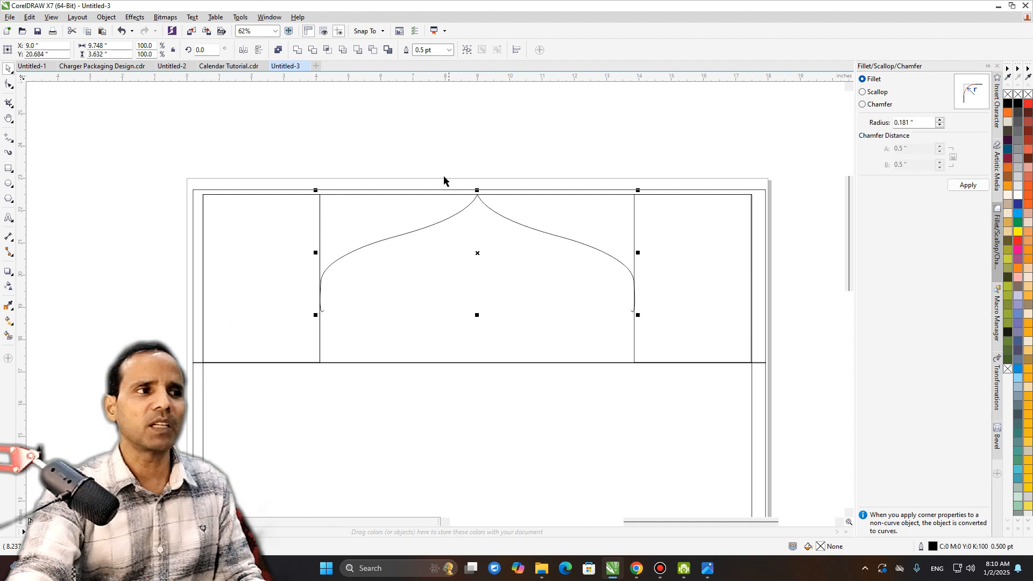
left_click(438, 132)
left_click_drag(391, 223, 394, 257)
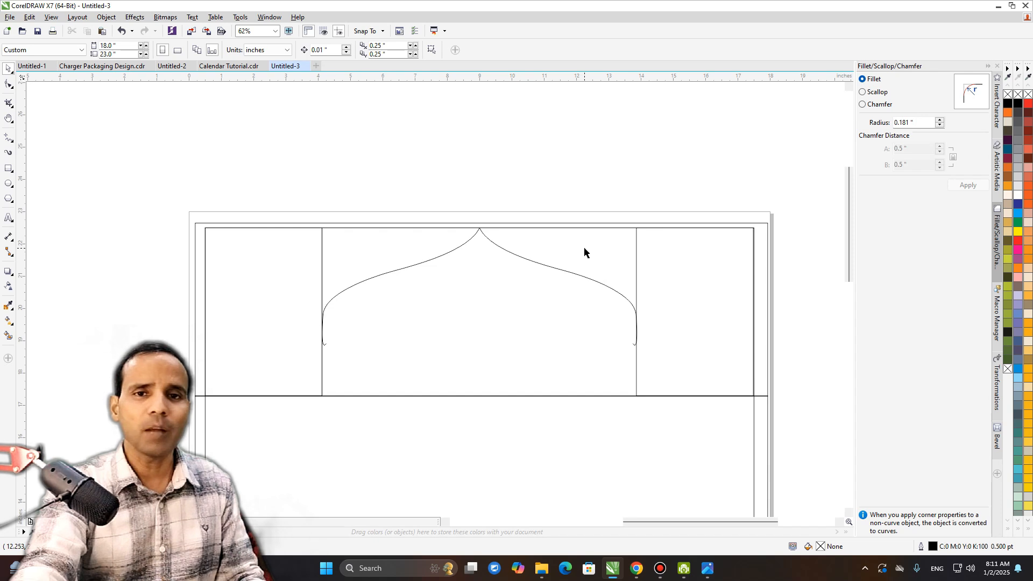
Add the text "Heading" in Arial at 72 pt inside the dome.
scroll(583, 247, "down", 3)
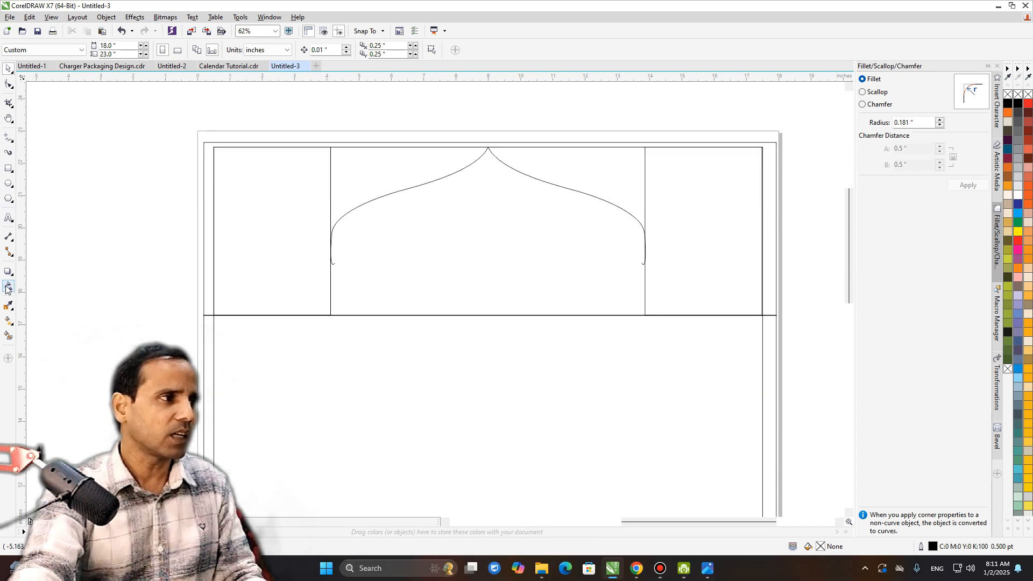
key("F8")
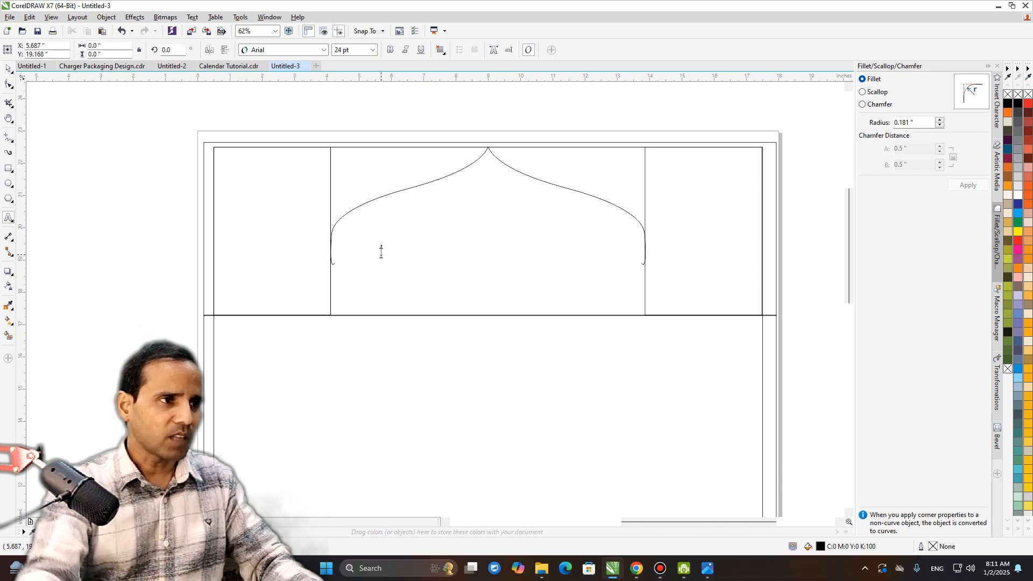
key("ctrl+KP_6")
type("Heading")
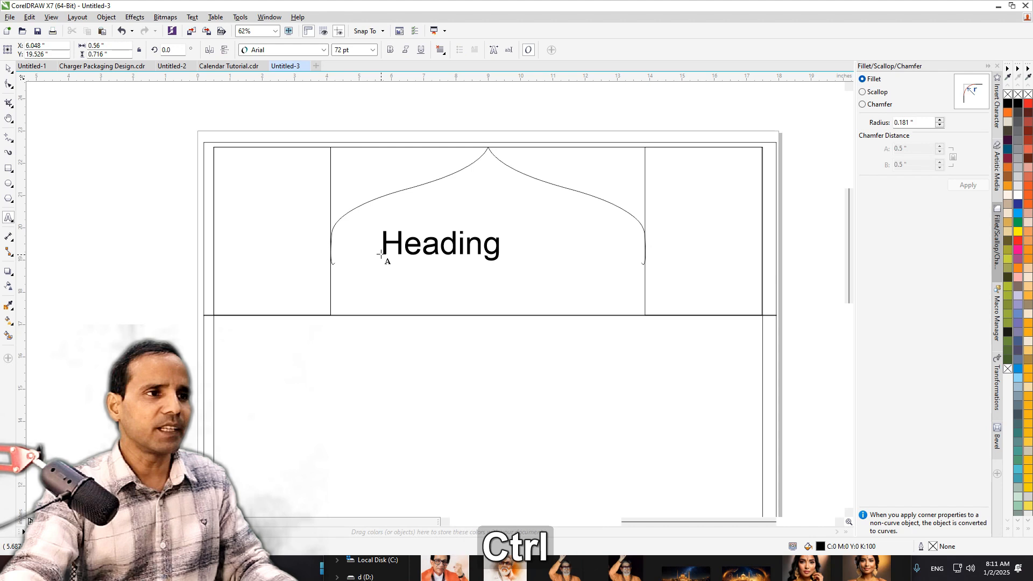
Copy the heading text into the left header box, change it to "Time Table" at 48 pt, and duplicate it into the right box.
key("ctrl+space")
left_click_drag(437, 247, 279, 219)
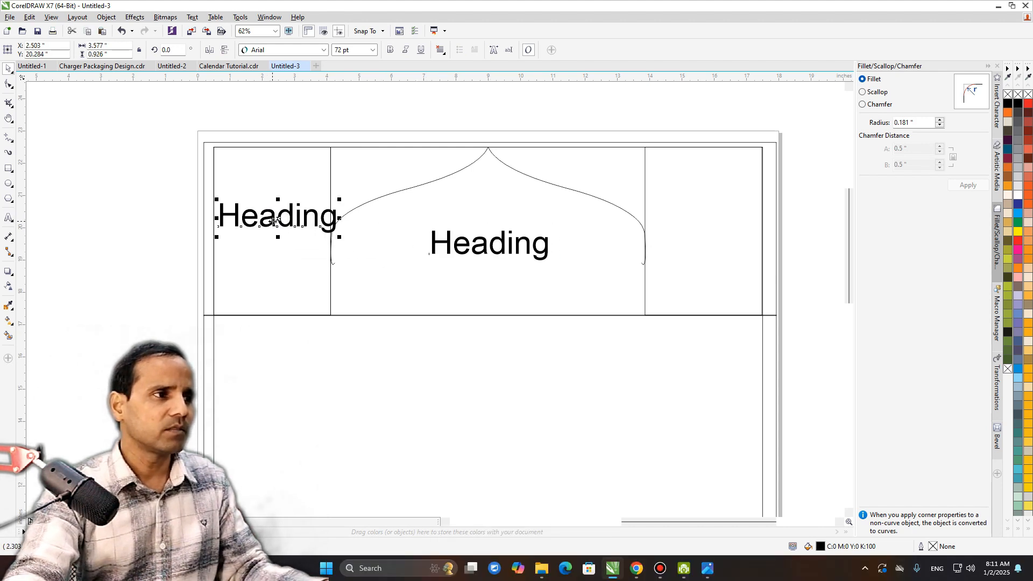
type("Time Table")
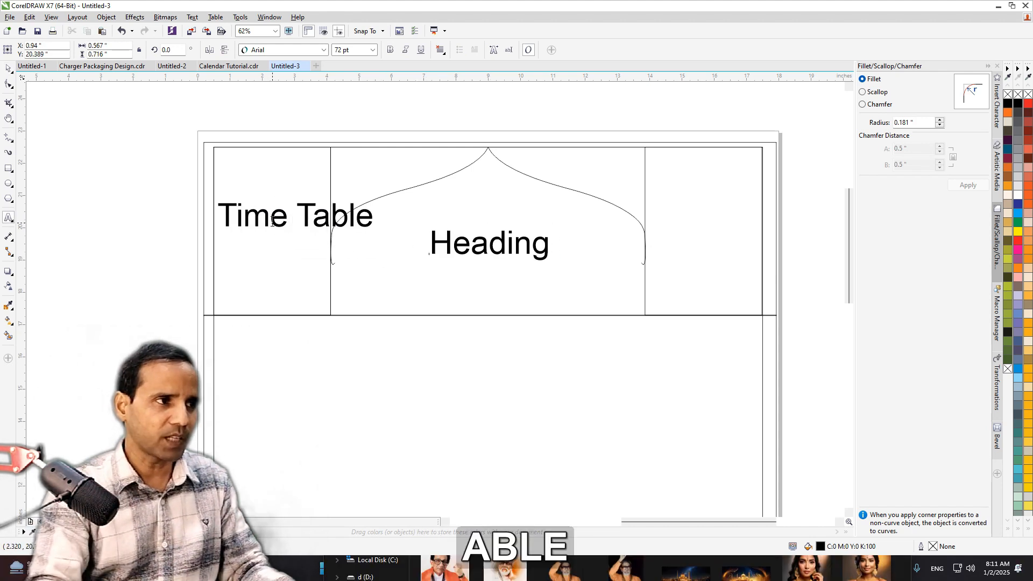
key("ctrl+space")
left_click_drag(278, 221, 705, 223)
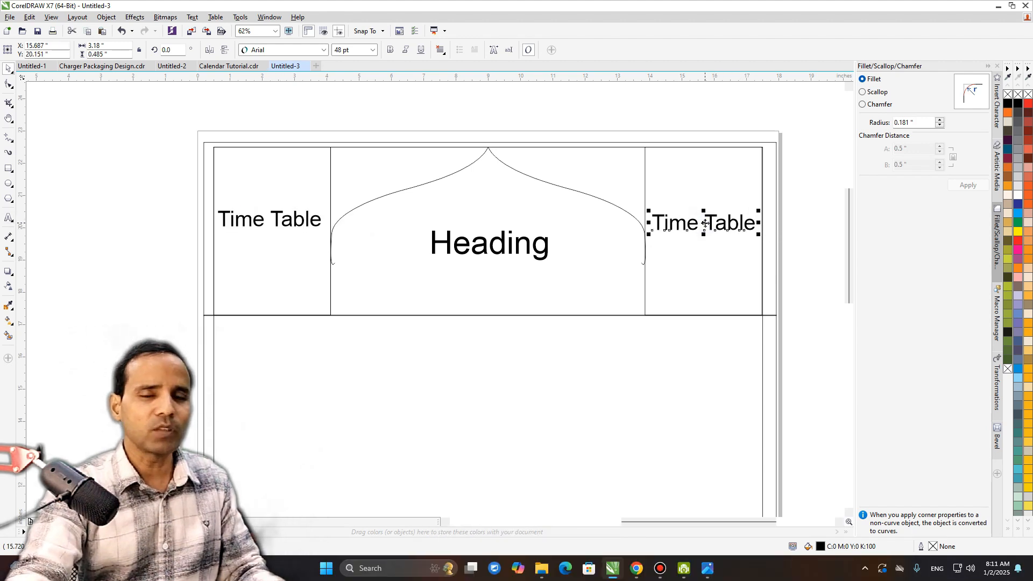
Add a second line reading "15 Days" to both Time Table labels.
key("End")
key("Return")
type("15 Days")
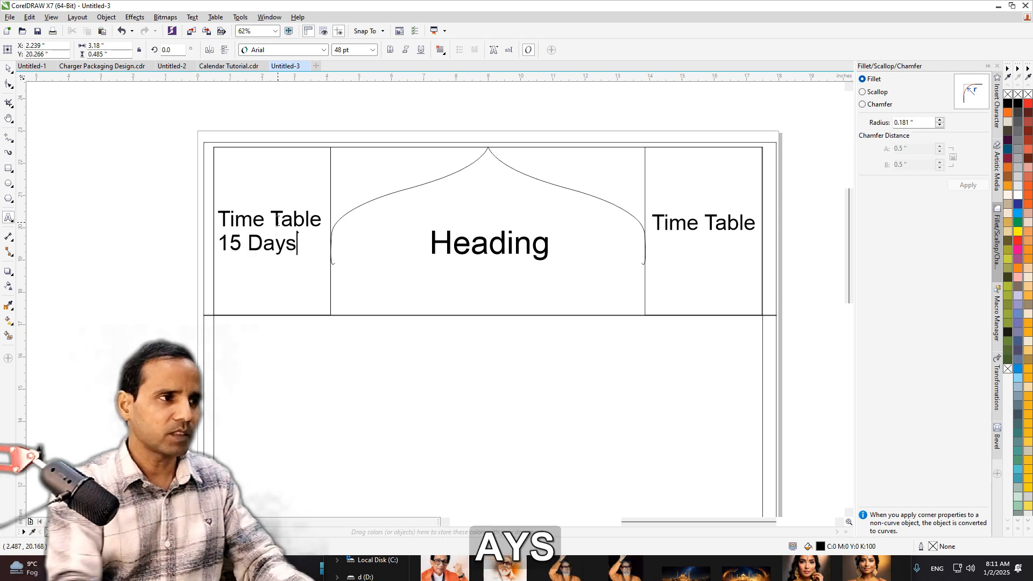
Narrow the rectangle below the header symmetrically so it spans only the width between the two time table boxes.
key("h")
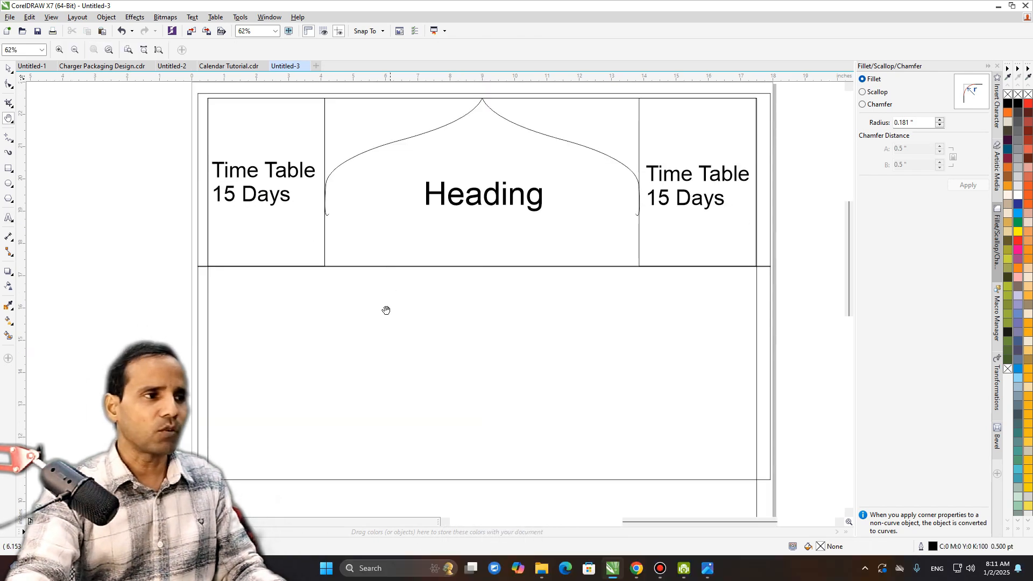
left_click_drag(386, 310, 385, 282)
scroll(398, 306, "down", 1)
left_click_drag(378, 338, 442, 291)
left_click_drag(459, 338, 436, 319)
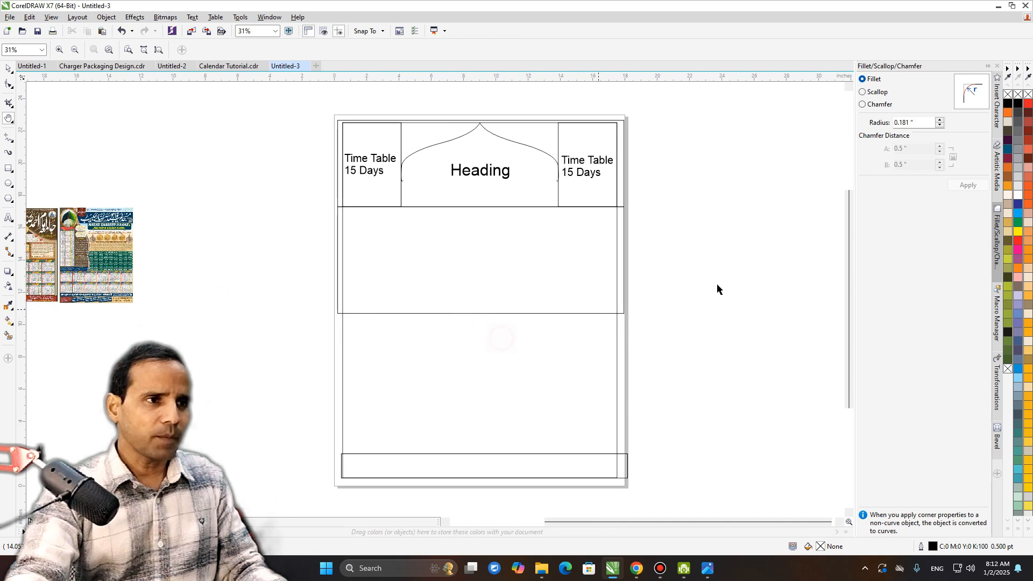
key("space")
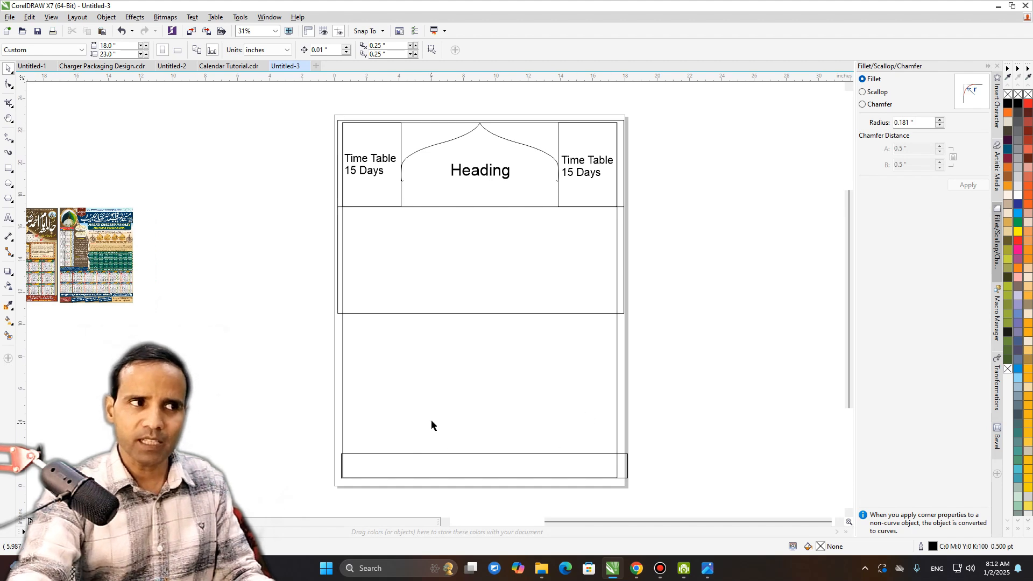
left_click(441, 314)
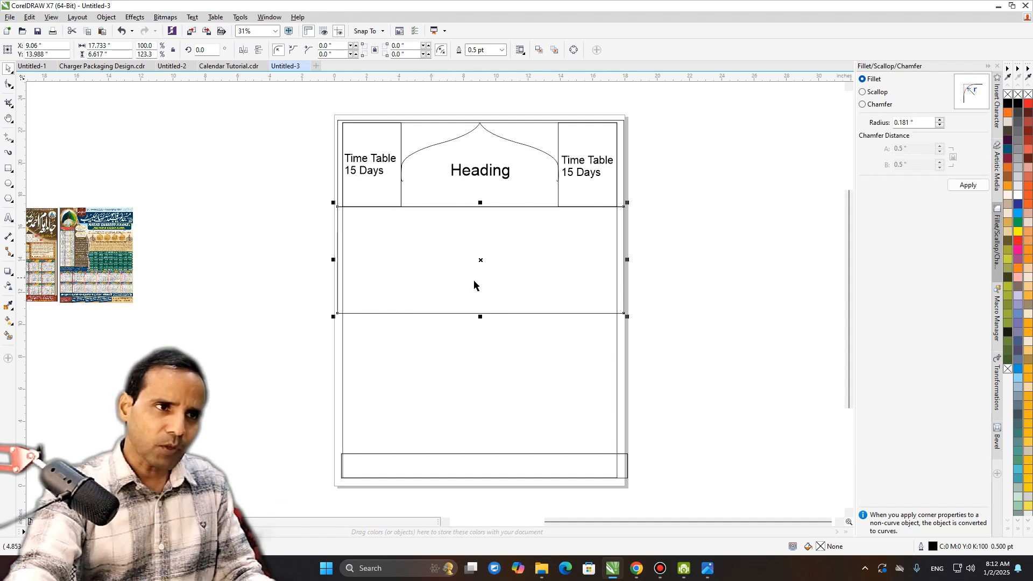
left_click_drag(627, 258, 561, 256)
left_click(385, 265)
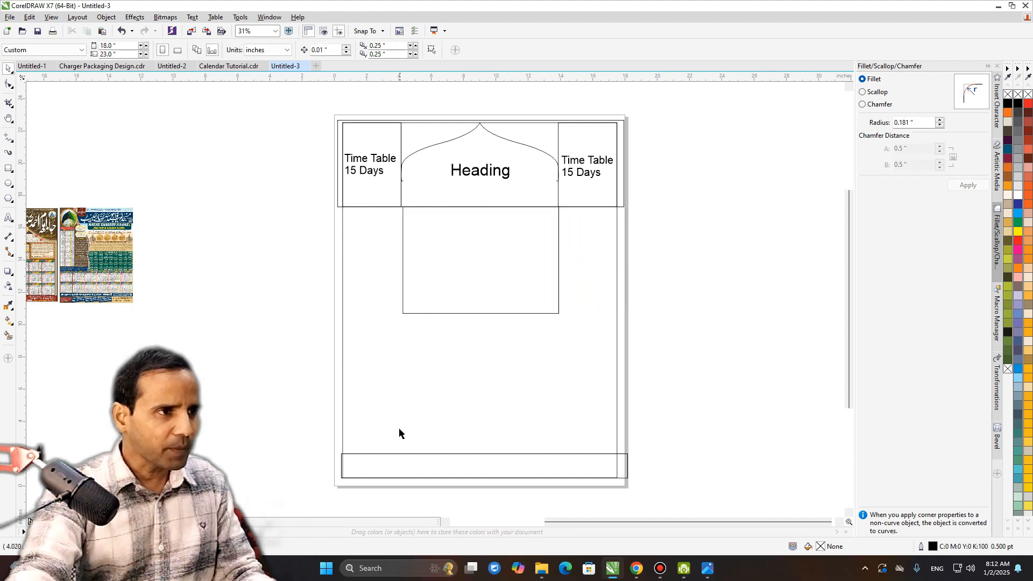
Draw a rectangle about 3.753 in wide down the left column between header and footer, and set its height to one sixth, 2.552 in.
left_click(9, 169)
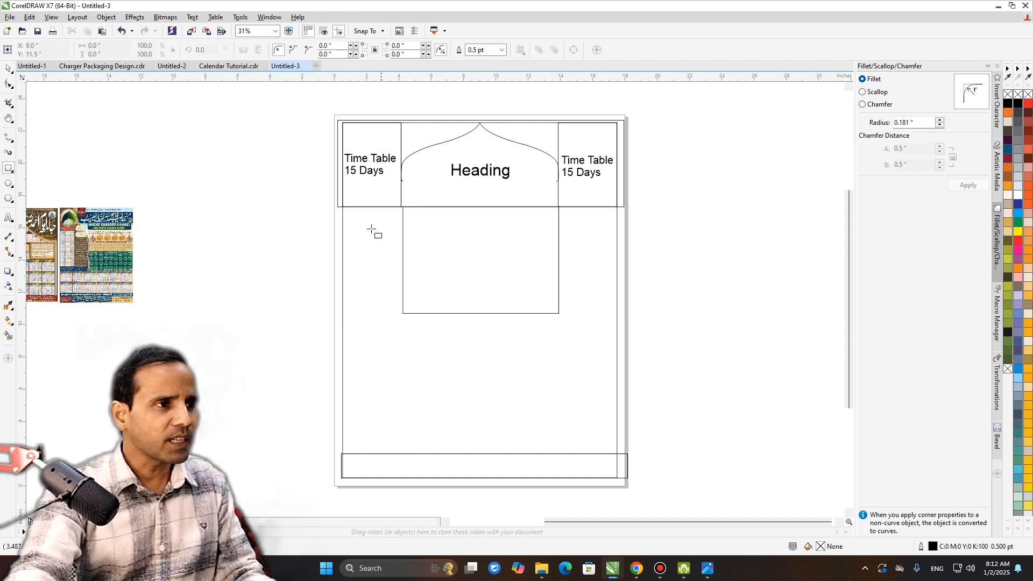
left_click_drag(344, 206, 403, 454)
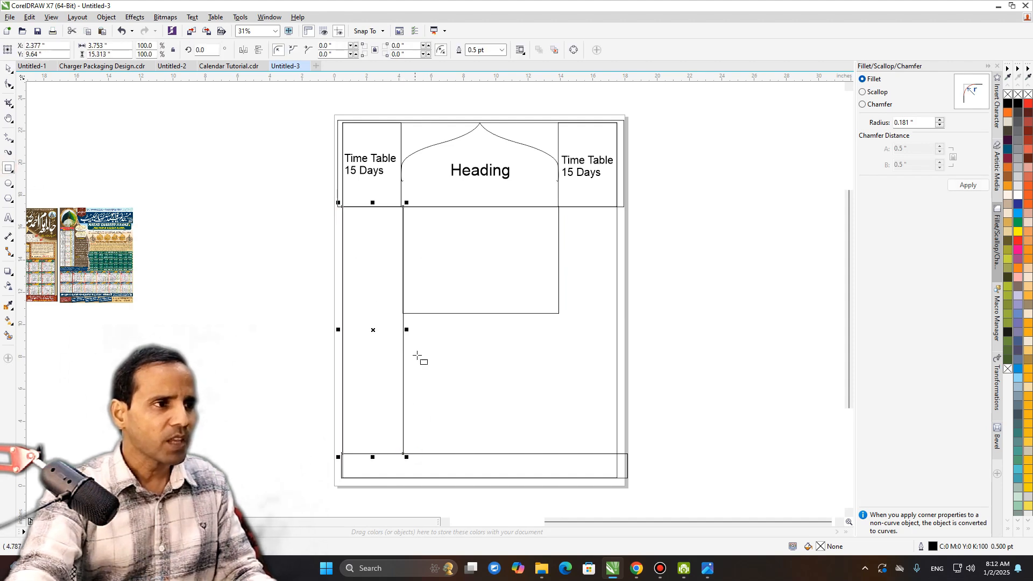
left_click(116, 53)
type("/6")
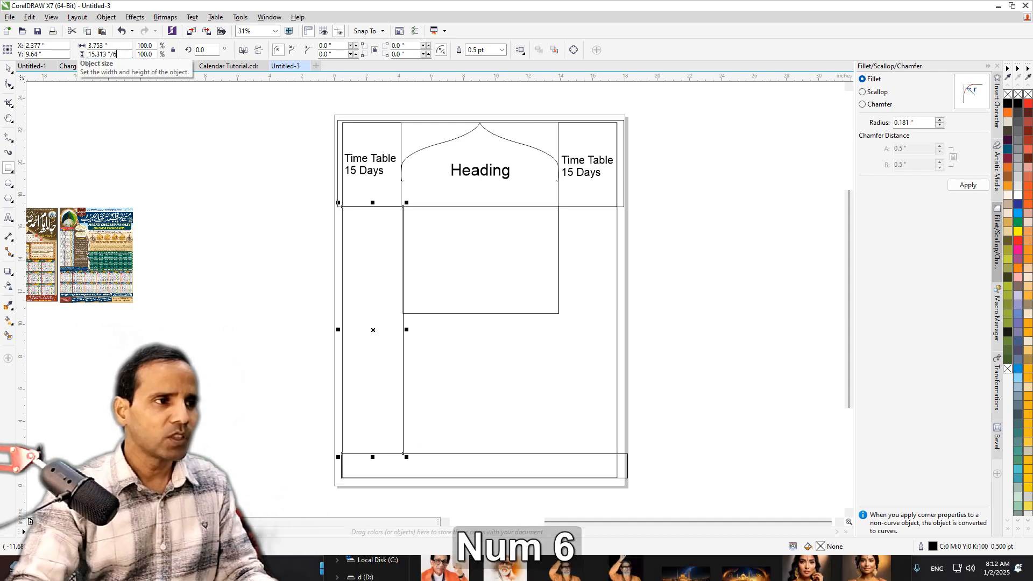
key("Return")
key("space")
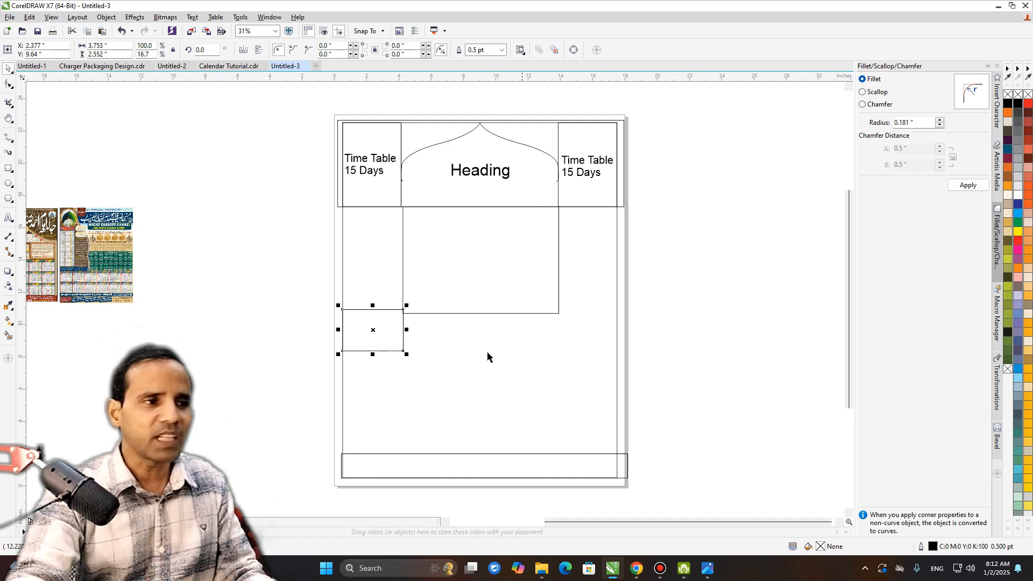
Place a copy of the box just below the left time table and trim it to about 3.403 by 2.54 in.
left_click_drag(374, 318, 373, 231)
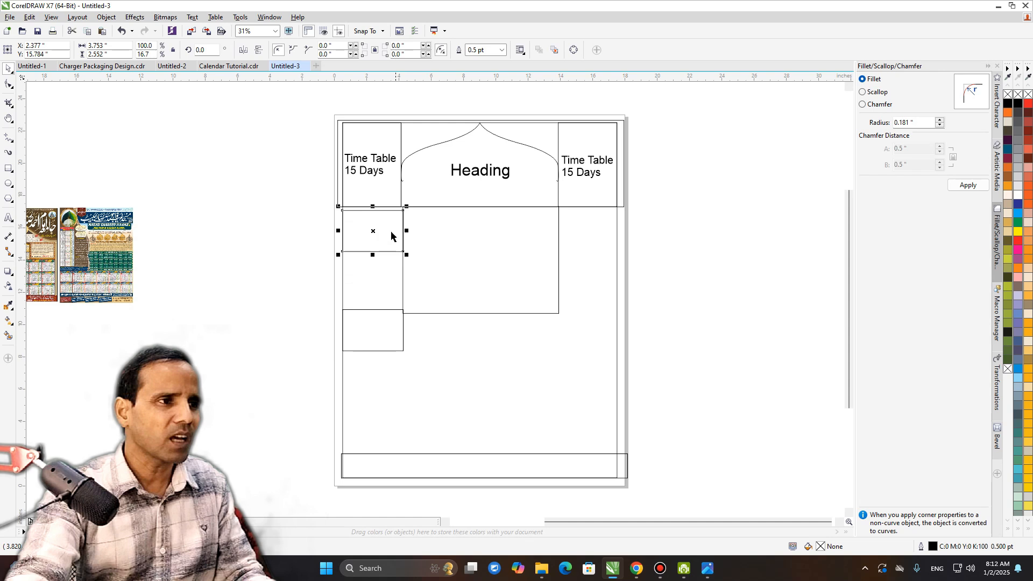
scroll(390, 235, "up", 1)
left_click_drag(421, 232, 414, 231)
left_click_drag(412, 276, 410, 273)
Repeat the box downward with equal small gaps to form a left column of six boxes.
left_click_drag(361, 416, 360, 304)
scroll(509, 331, "down", 3)
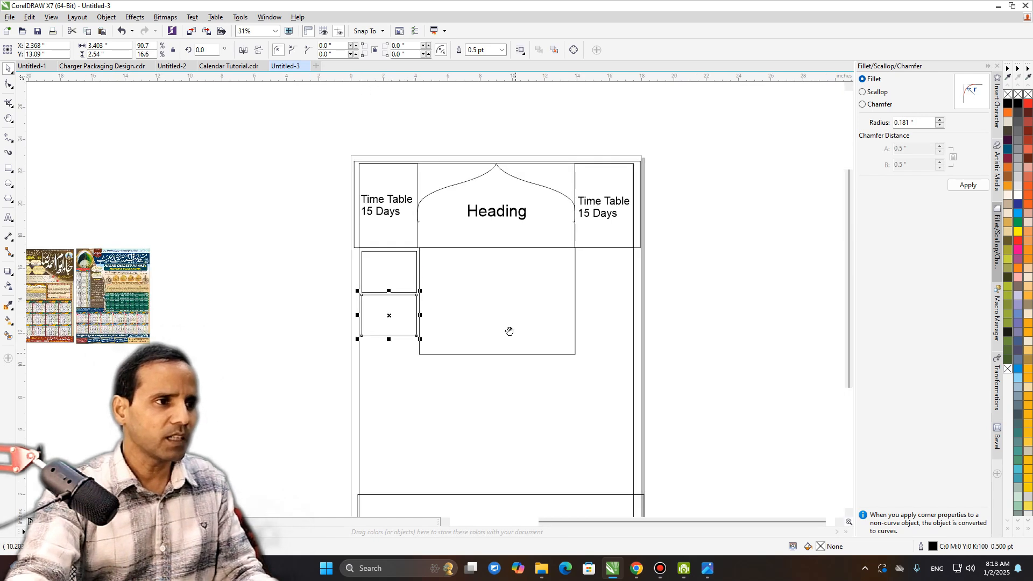
key("ctrl+r")
key("ctrl+r")
key("ctrl+r")
key("ctrl+r")
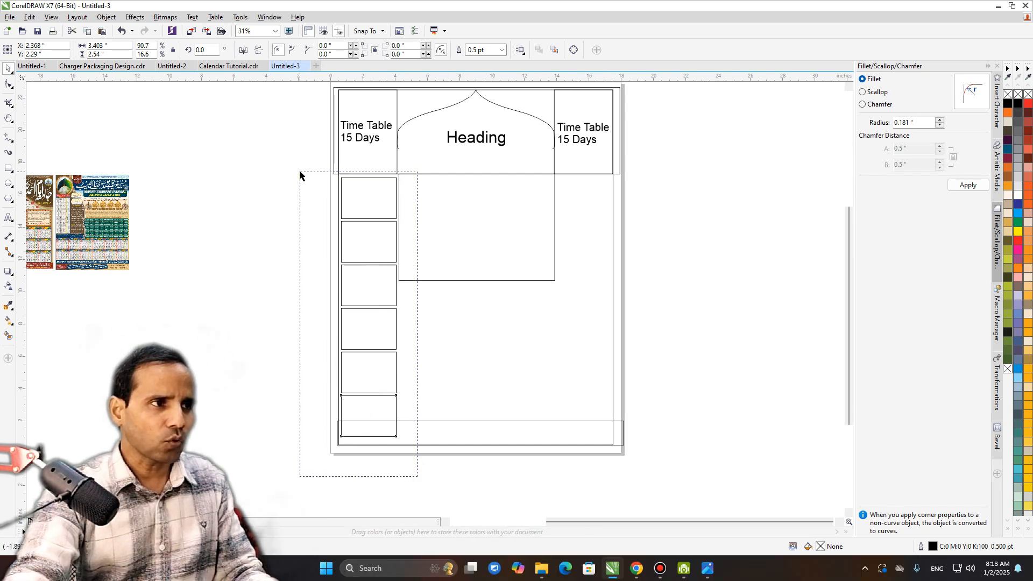
Shrink the six-box column so it ends just above the footer, and duplicate it level under the right time table.
left_click_drag(300, 175, 300, 173)
left_click_drag(369, 440, 369, 421)
left_click_drag(371, 298, 585, 298)
right_click(585, 298)
left_click(731, 302)
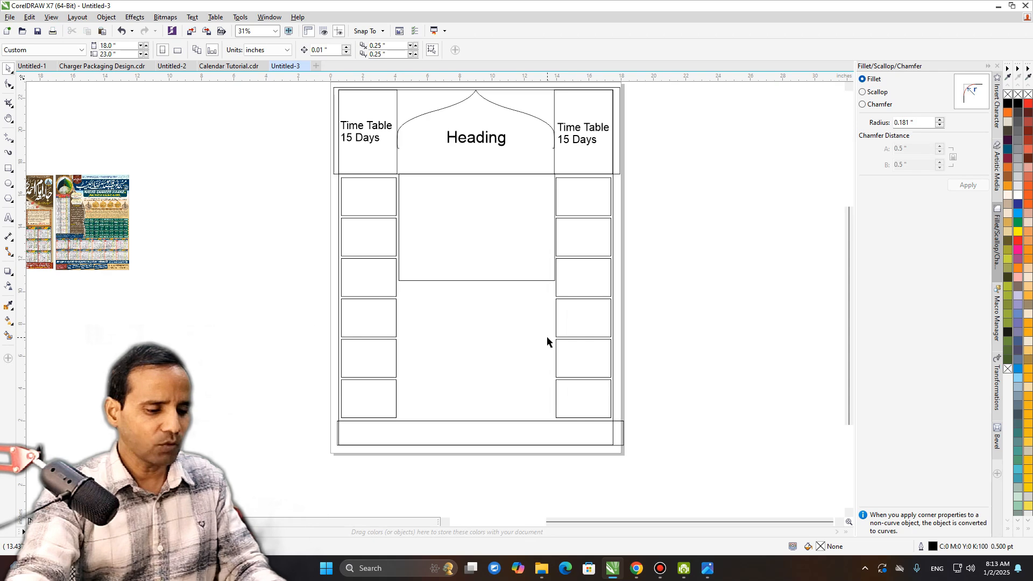
Place two matching boxes in the middle section's upper corners, labelled "Dua Iftar" on the left and "Niyat Roza" on the right in 24 pt Arial.
key("h")
left_click_drag(548, 332, 546, 353)
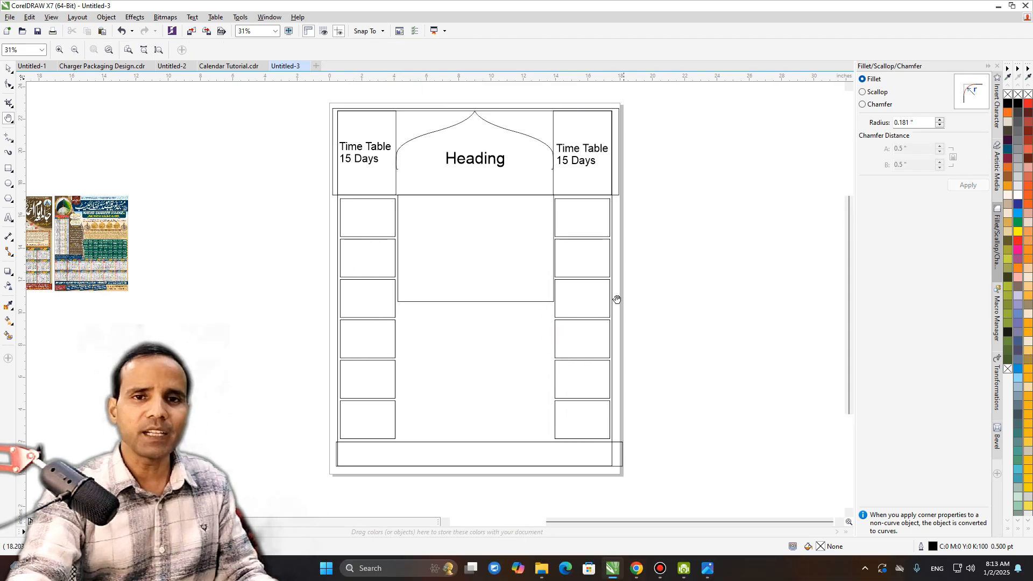
left_click_drag(364, 312, 431, 410)
scroll(615, 347, "up", 1)
key("space")
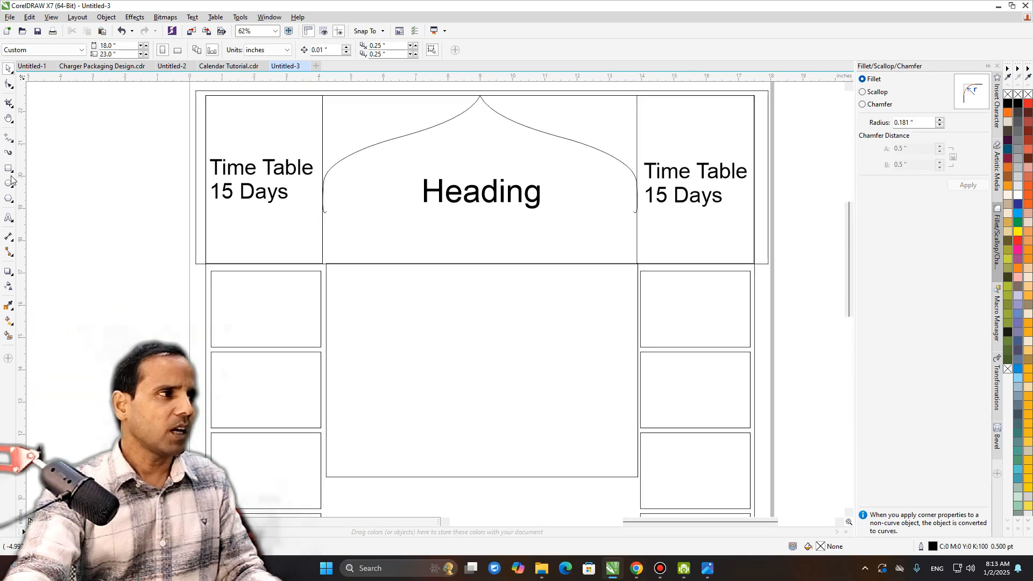
left_click(8, 170)
left_click_drag(328, 265, 436, 304)
key("space")
left_click_drag(382, 286, 586, 291)
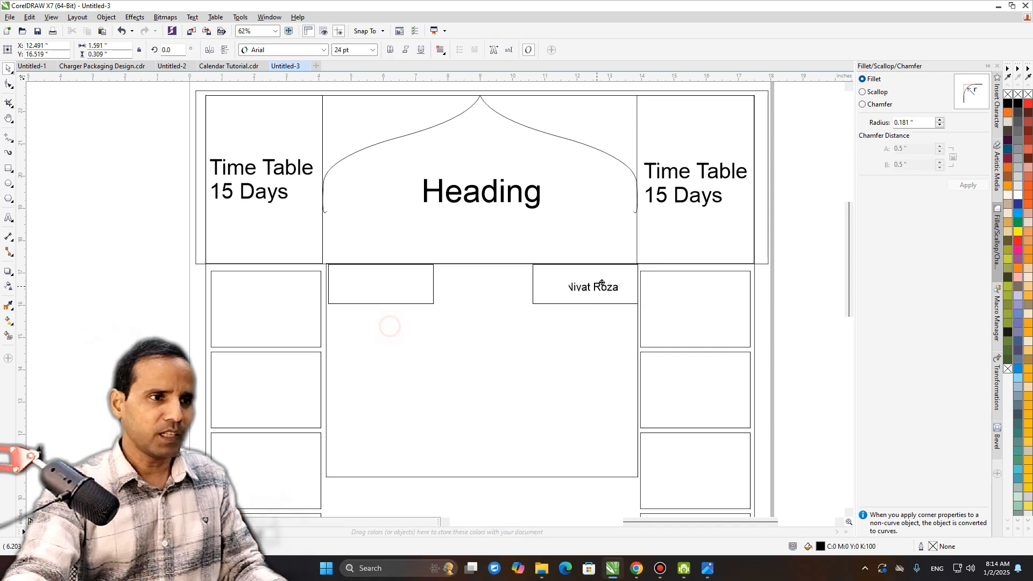
left_click_drag(600, 283, 585, 286)
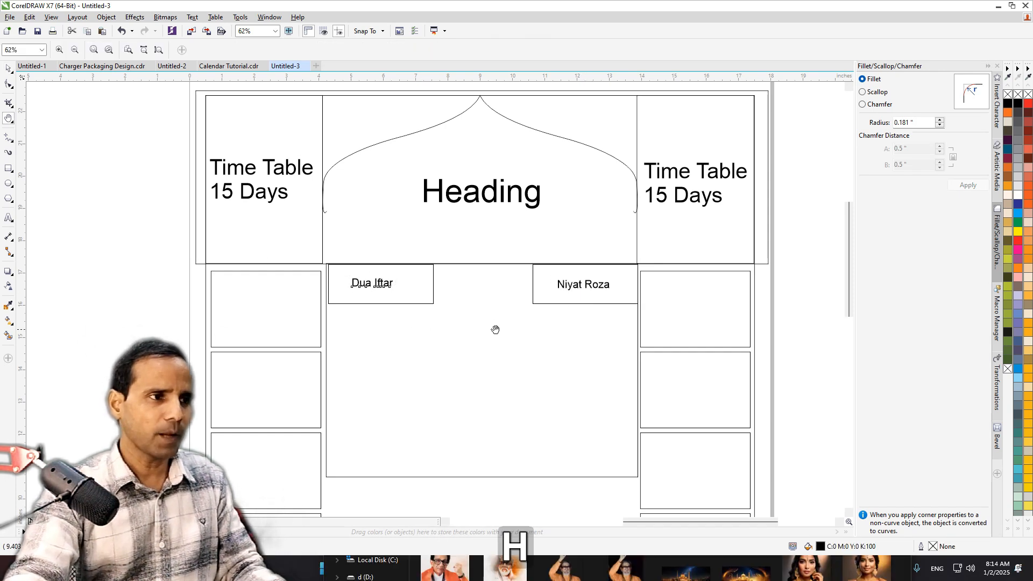
left_click(81, 199)
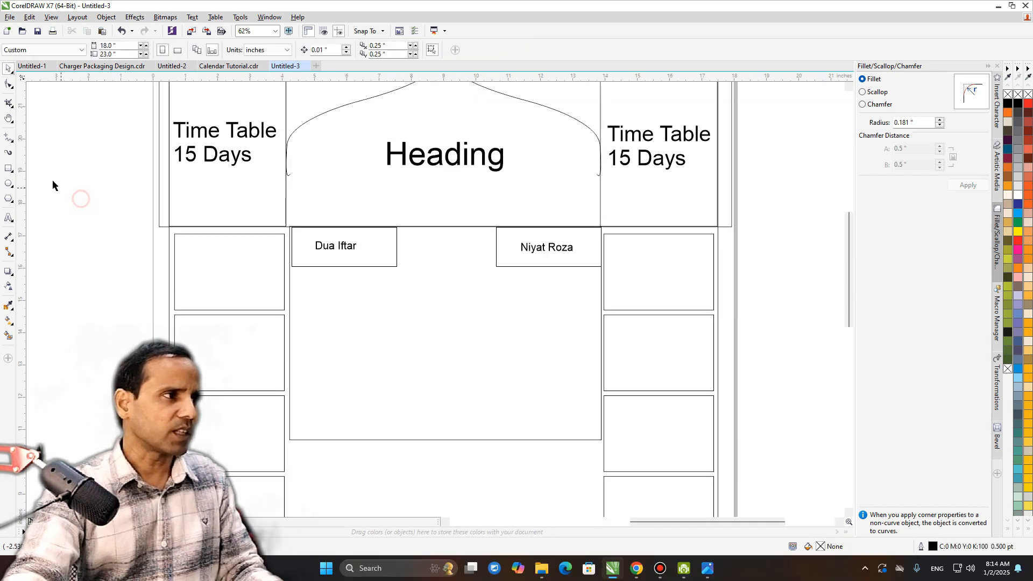
Draw a box about 3.067 by 2.95 in between the Dua Iftar and Niyat Roza boxes and label it "Tasbeeh Taraveeh" on two lines.
left_click(8, 169)
left_click_drag(397, 228, 496, 324)
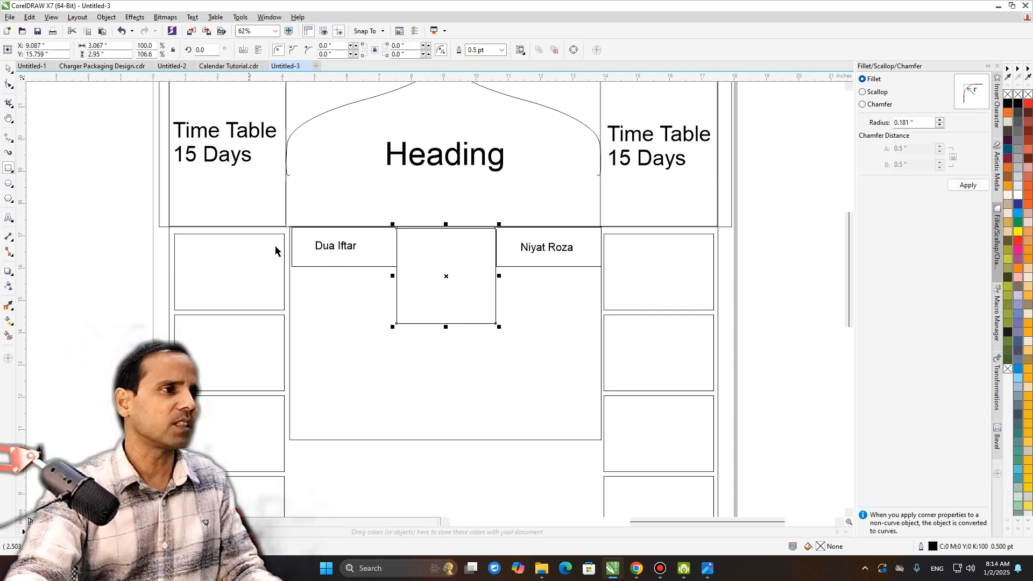
left_click_drag(341, 246, 443, 256)
double_click(442, 257)
key("ctrl+a")
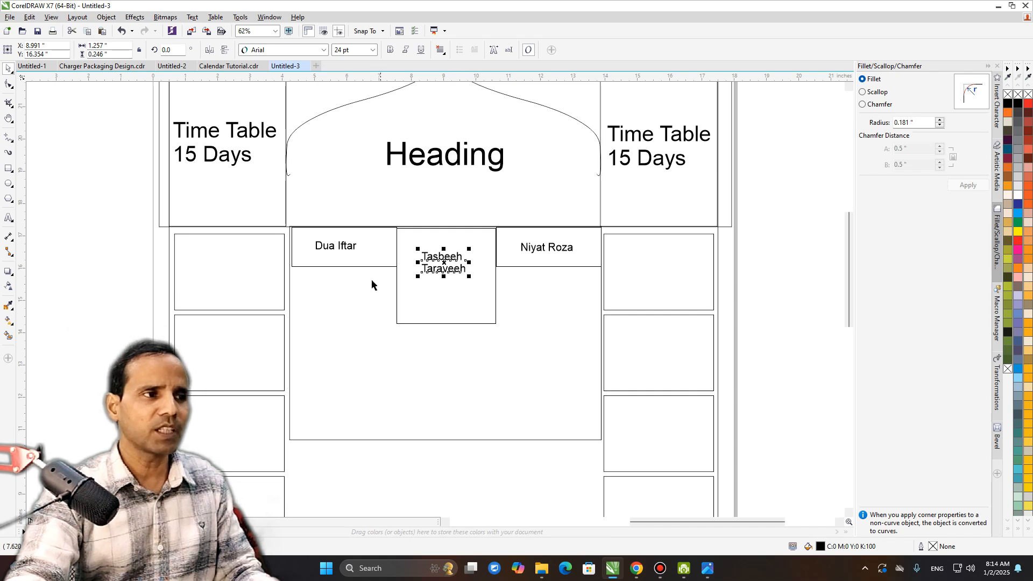
left_click_drag(364, 317, 402, 299)
left_click(122, 263)
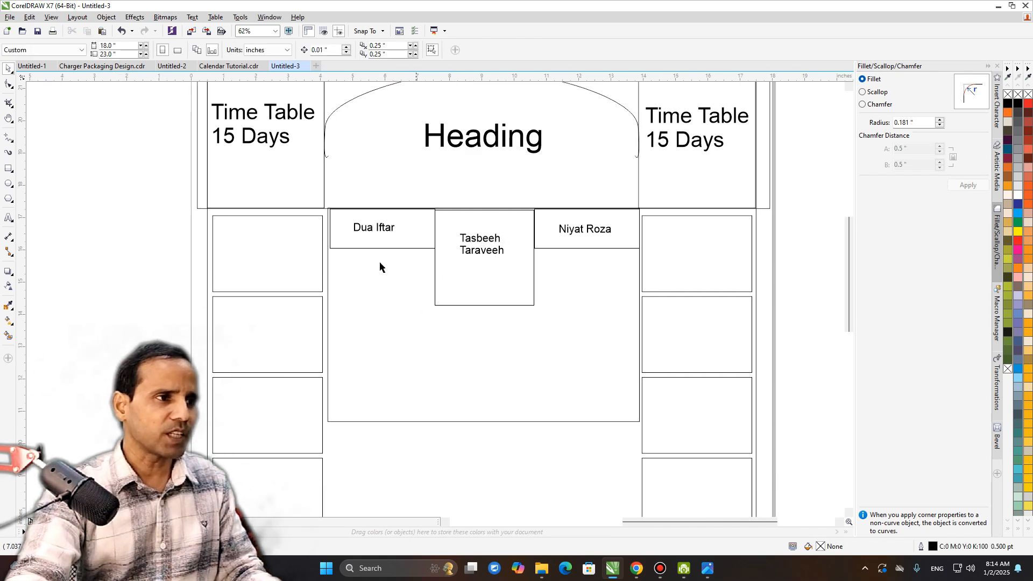
Draw ellipses about 1.58 by 1.82 in, placing two side by side under each of the Dua Iftar and Niyat Roza boxes.
left_click(8, 183)
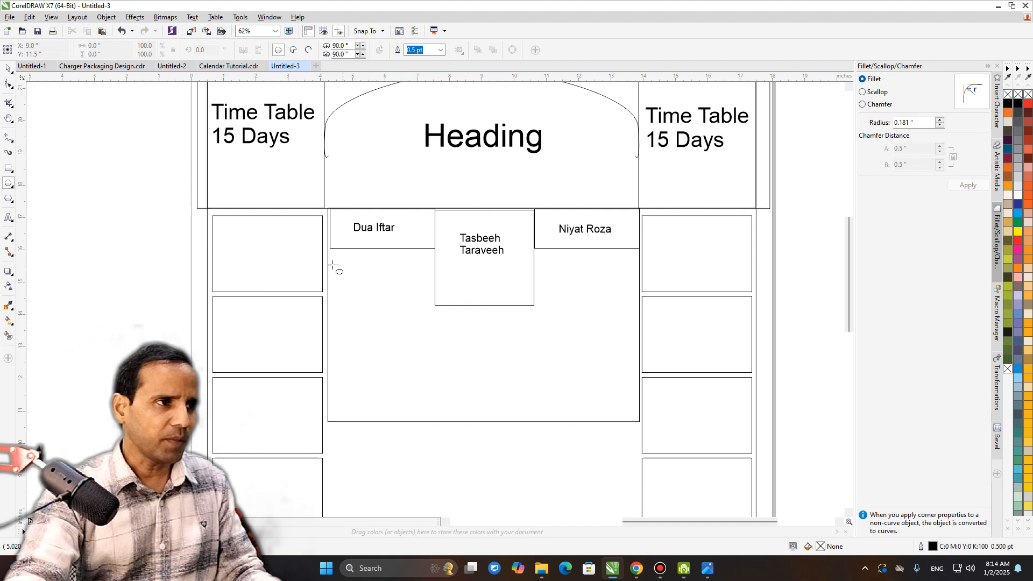
left_click_drag(330, 250, 396, 281)
key("space")
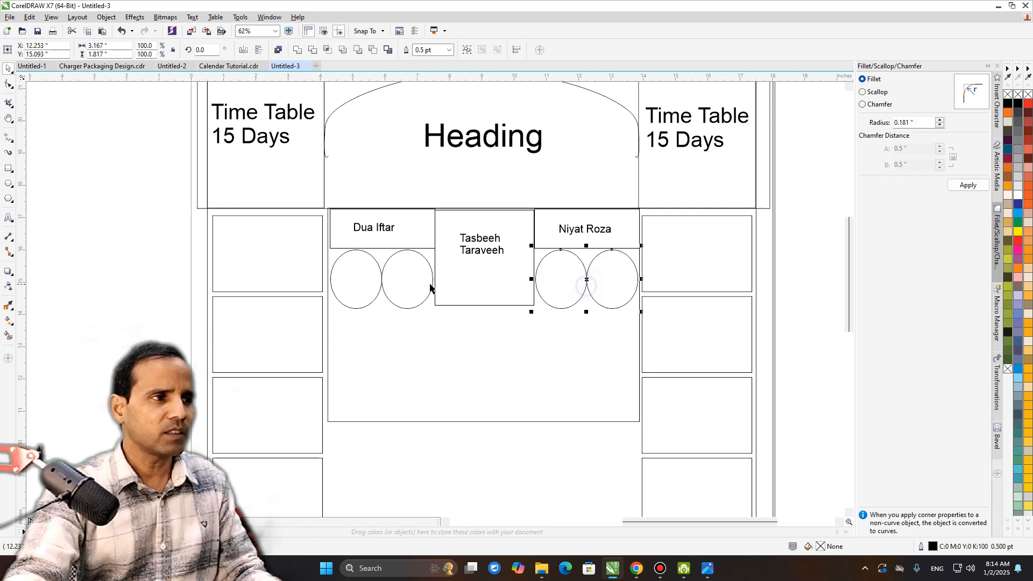
left_click(100, 287)
Copy the Dua Iftar text into the four small ellipses and change each copy to "Qul".
left_click_drag(374, 227, 606, 284)
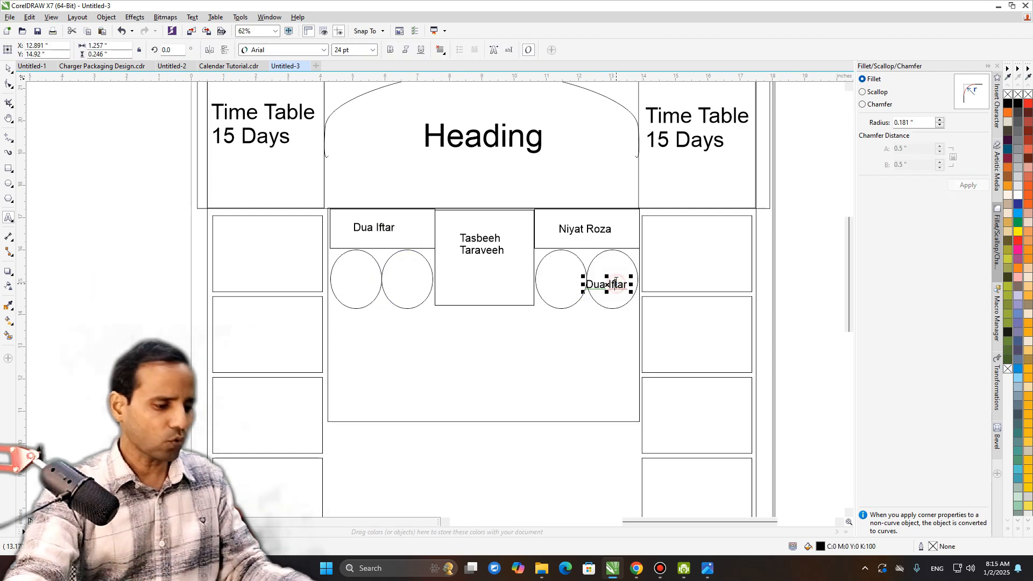
double_click(606, 283)
key("ctrl+a")
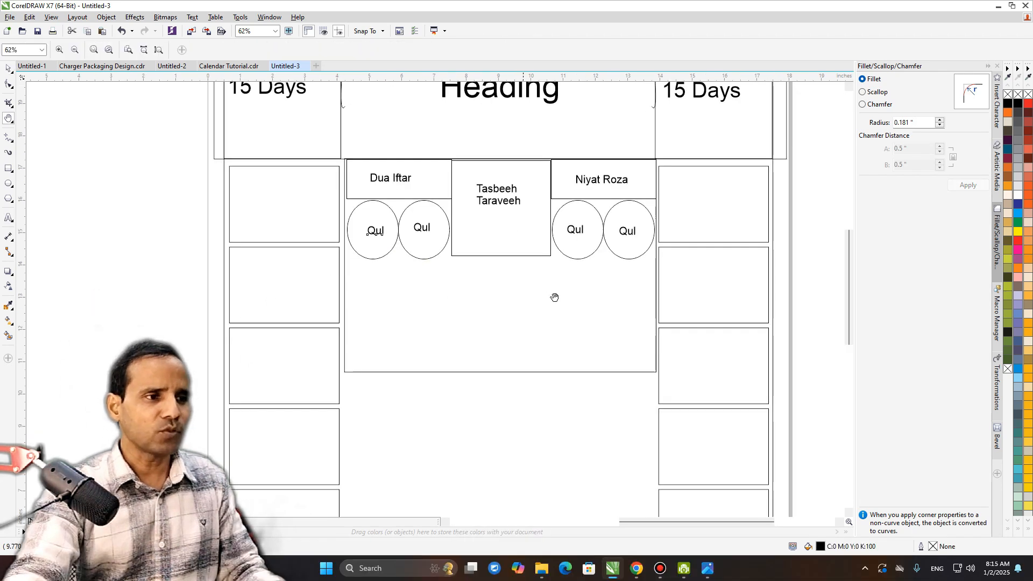
Copy a small ellipse to the middle section's lower left, enlarge it to 2.891 by 3.317 in, and repeat it into a row of three.
scroll(543, 301, "down", 3)
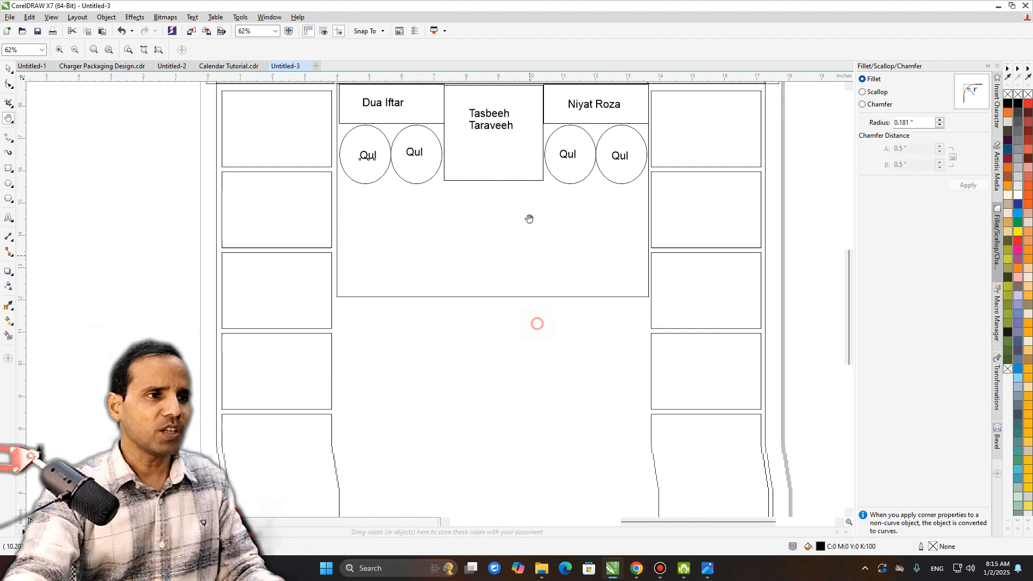
scroll(526, 256, "down", 2)
left_click_drag(558, 271, 543, 298)
key("space")
key("h")
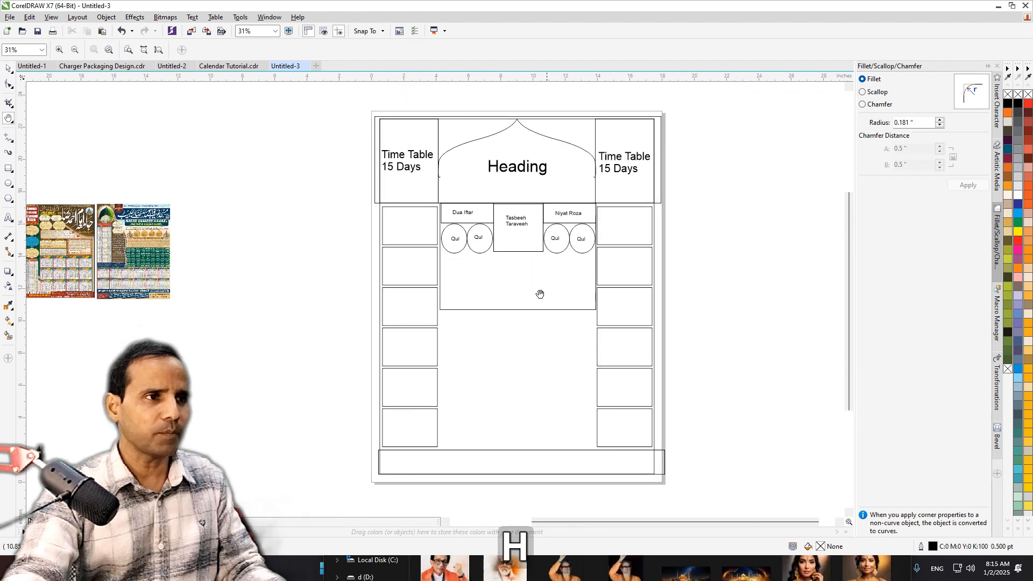
scroll(526, 274, "up", 2)
left_click_drag(511, 291, 545, 291)
key("space")
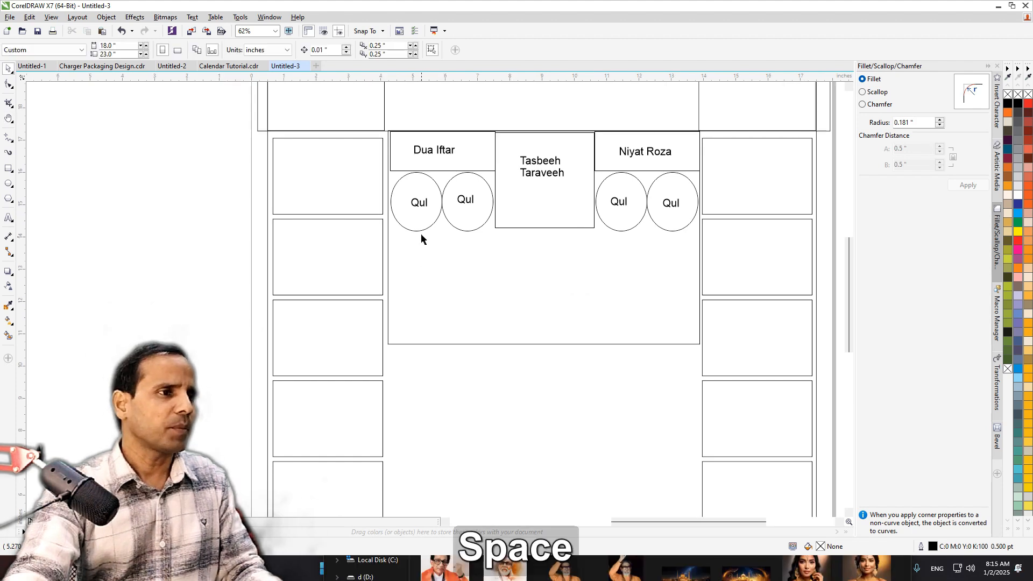
key("h")
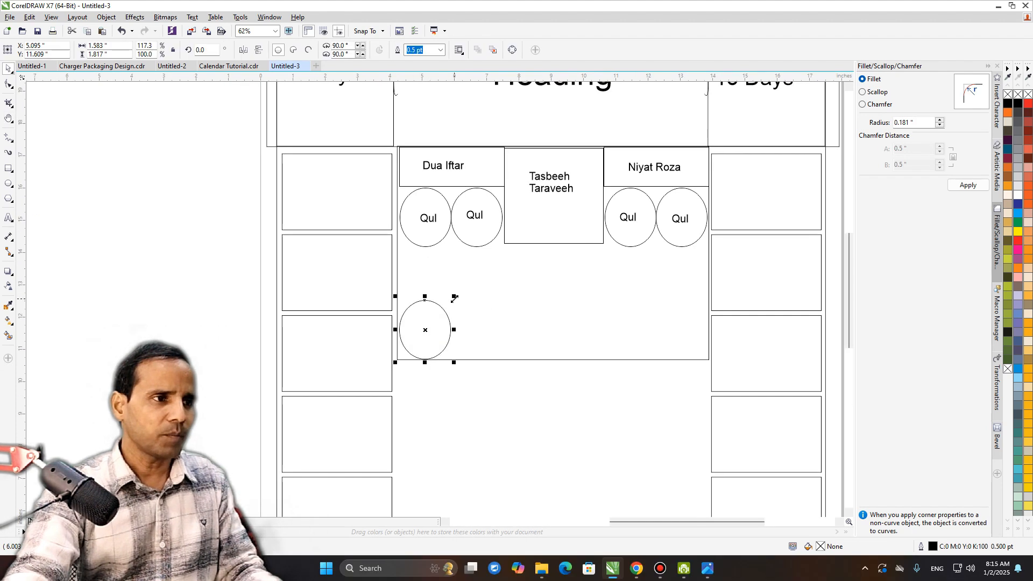
left_click_drag(455, 296, 525, 249)
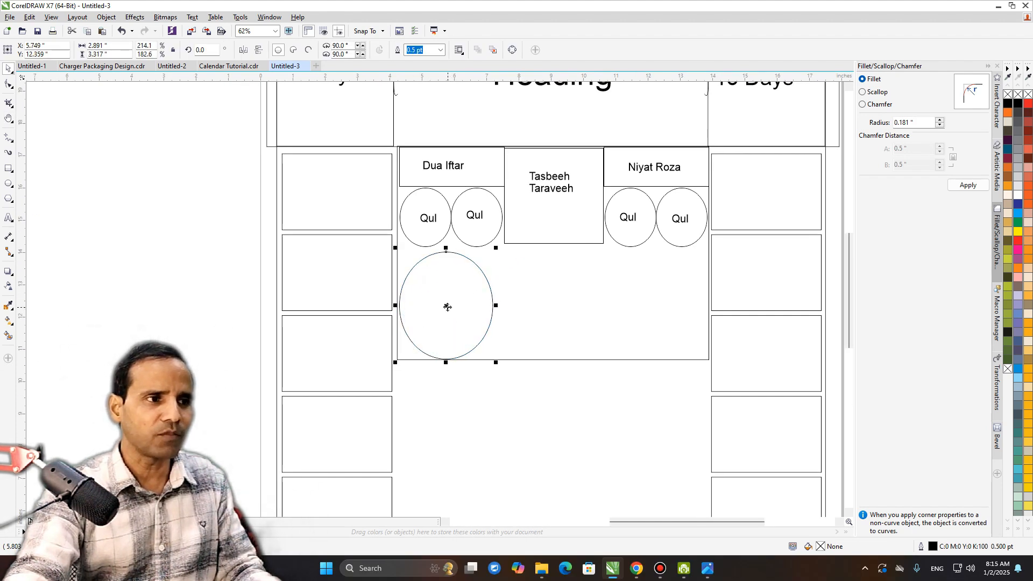
left_click_drag(447, 308, 539, 307)
key("ctrl+r")
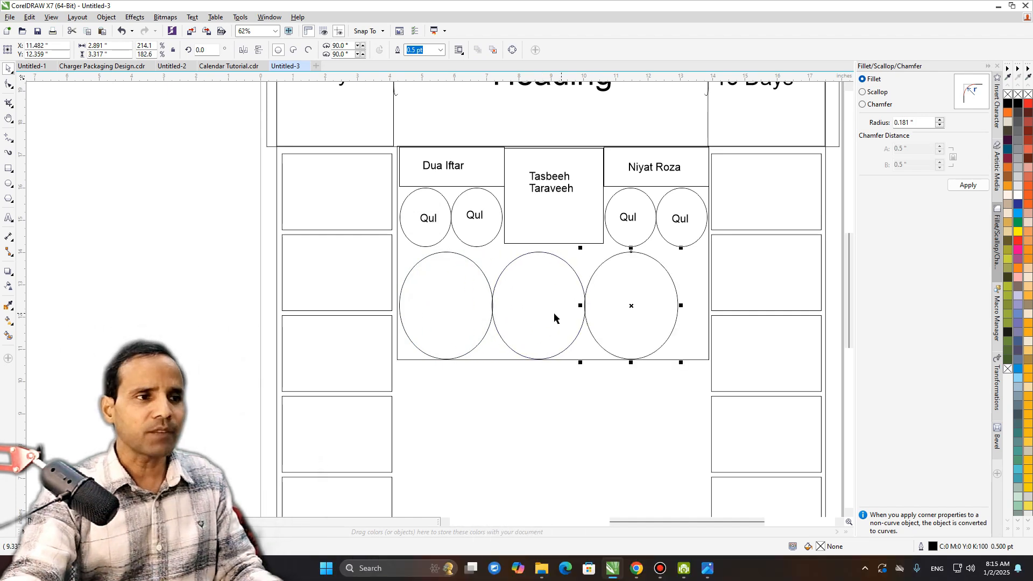
Stretch the three large ellipses together horizontally so they fill the middle section's width.
left_click(554, 317, "shift")
left_click(431, 321, "shift")
left_click_drag(680, 305, 710, 305)
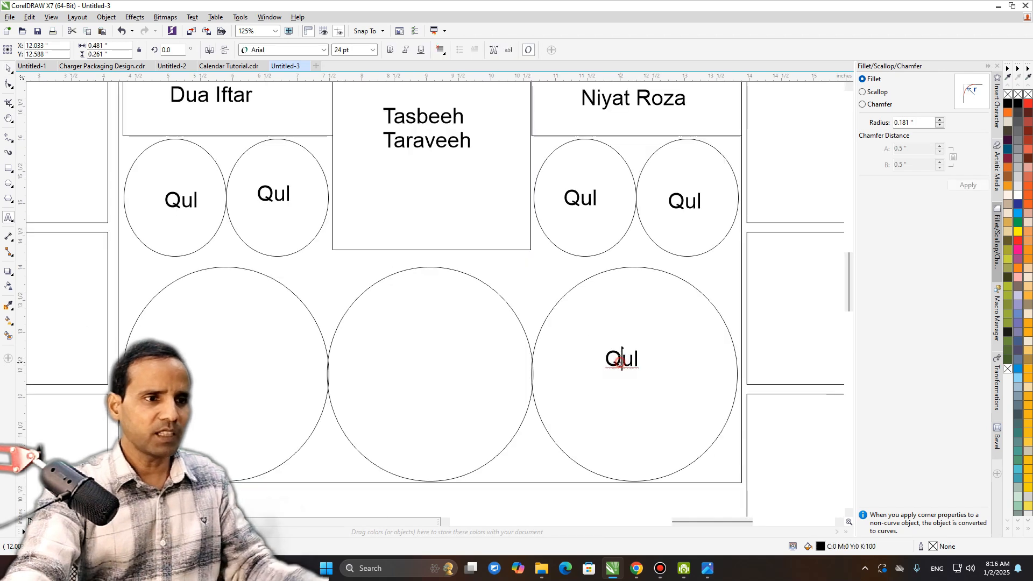
Label the right large ellipse "Ramzan Fazilat" and the middle one "Roza ki Haqiqat".
key("ctrl+a")
type("Ramzan Fazilat")
key("ctrl+space")
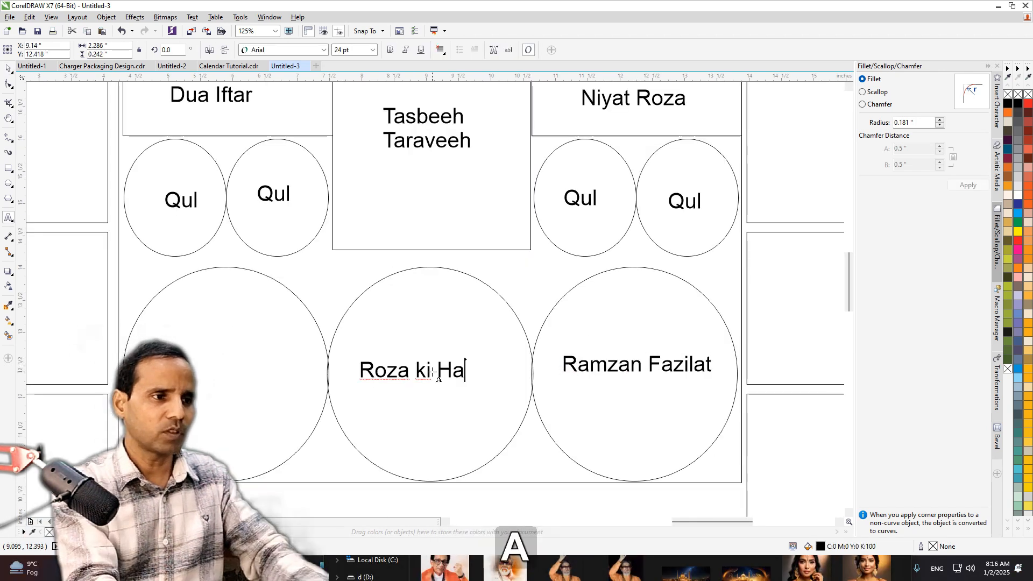
type("qia")
key("BackSpace")
type("qat")
key("ctrl+space")
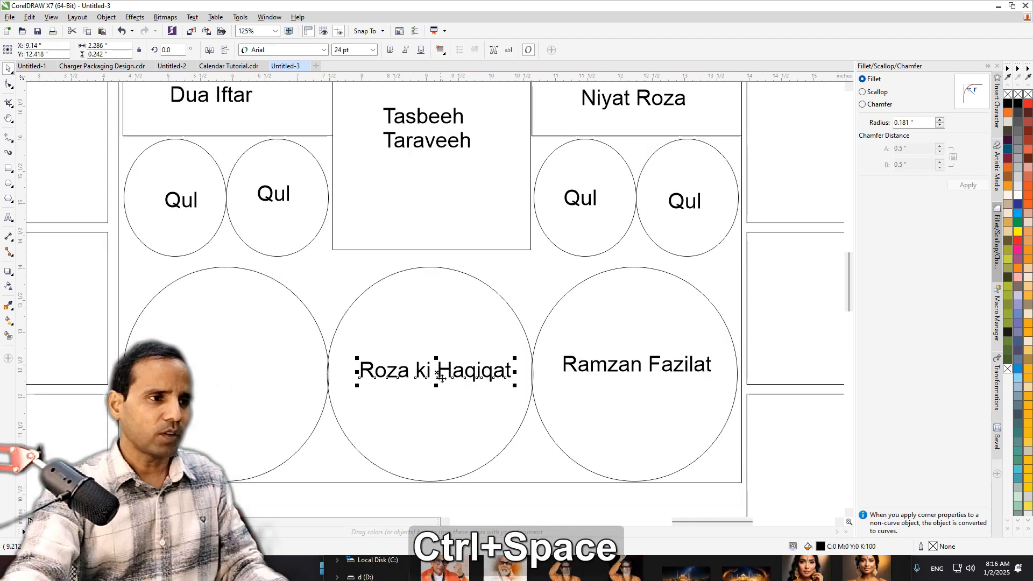
Copy the middle ellipse's label into the left large ellipse and change it to "Makruhate roza".
left_click_drag(440, 374, 221, 375)
right_click(221, 375)
key("ctrl+space")
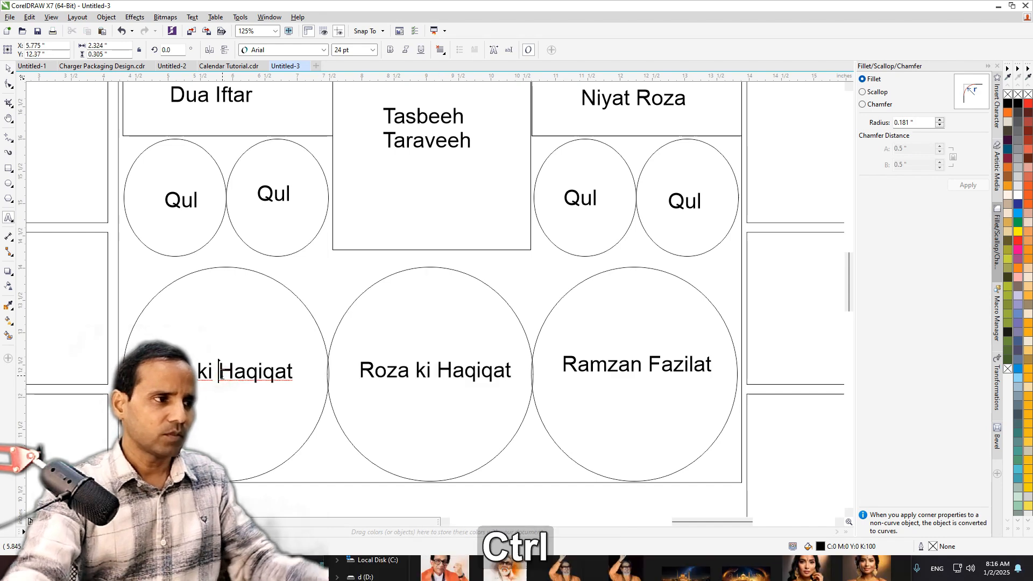
key("ctrl+a")
type("ruhate roza")
key("ctrl+space")
Add two side-by-side rectangles beneath the three-ellipse section and label the right one "Zakat" using a copy of the Roza ki Haqiqat text.
key("h")
scroll(349, 390, "down", 2)
left_click_drag(402, 394, 486, 331)
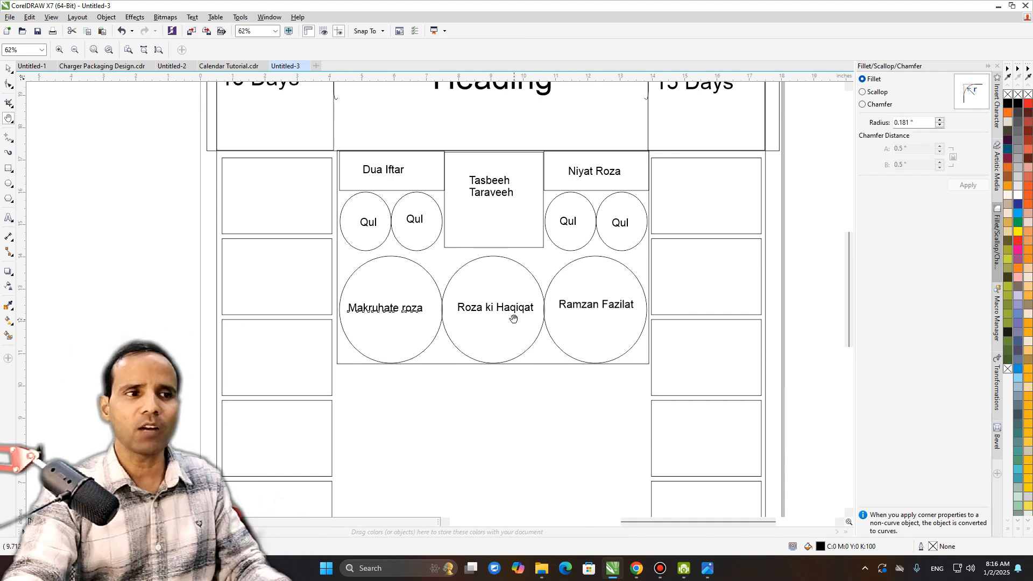
left_click_drag(524, 375, 454, 270)
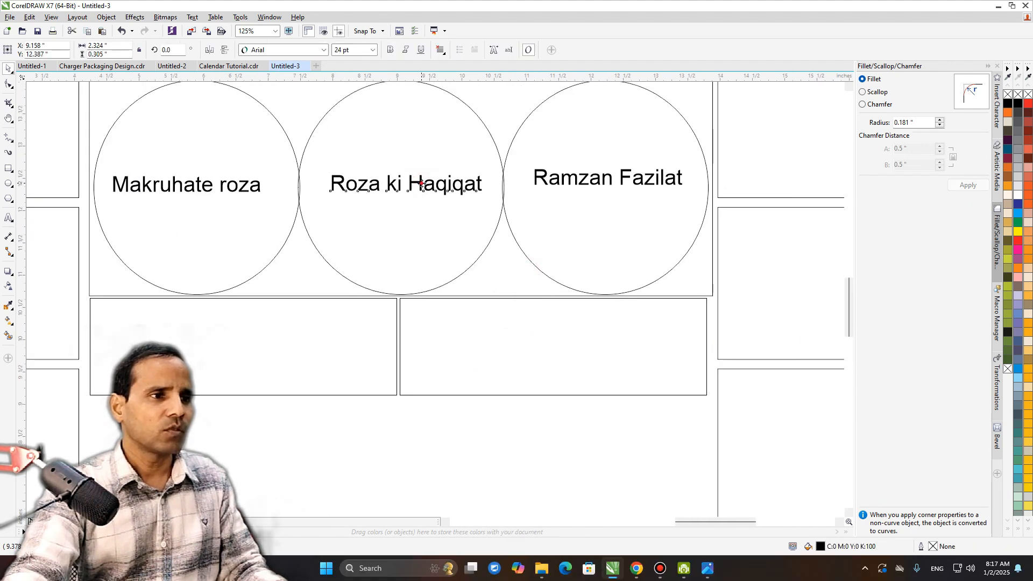
left_click_drag(421, 187, 557, 346)
right_click(556, 345)
double_click(557, 340)
key("ctrl+a")
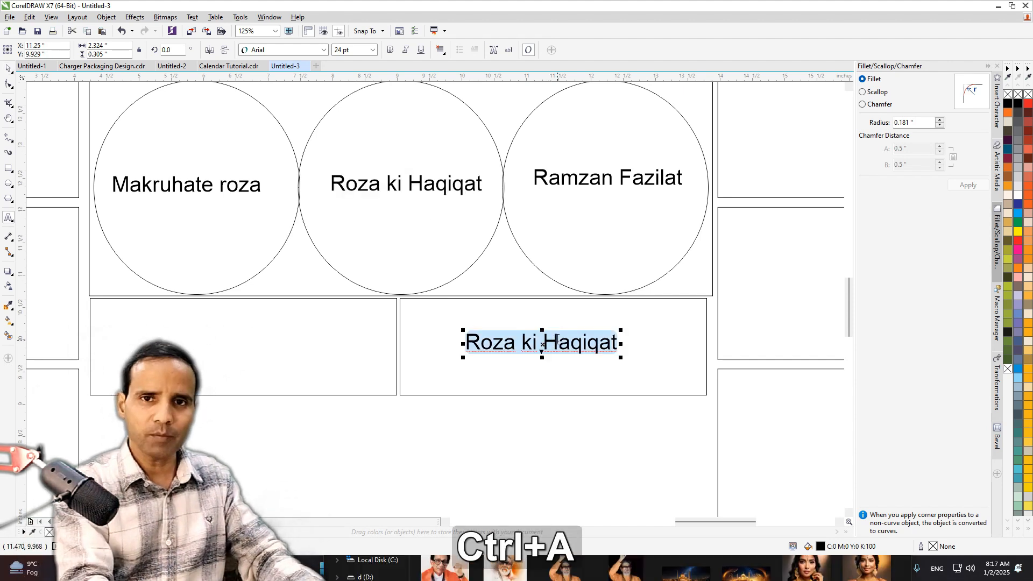
type("Zakat")
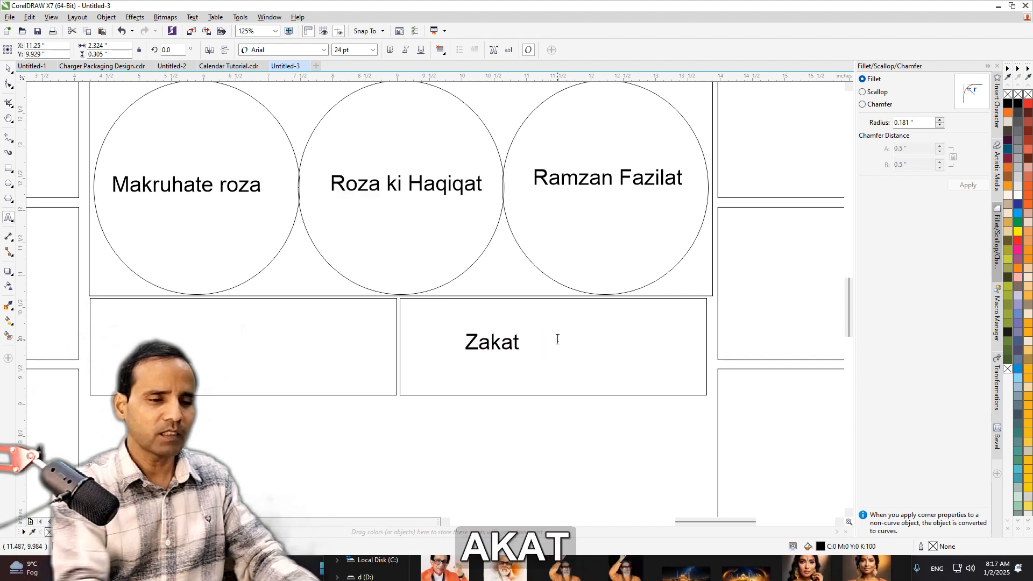
Duplicate the "Zakat" text into the left rectangle beneath the ellipses.
key("ctrl+space")
left_click_drag(497, 344, 245, 348)
right_click(244, 348)
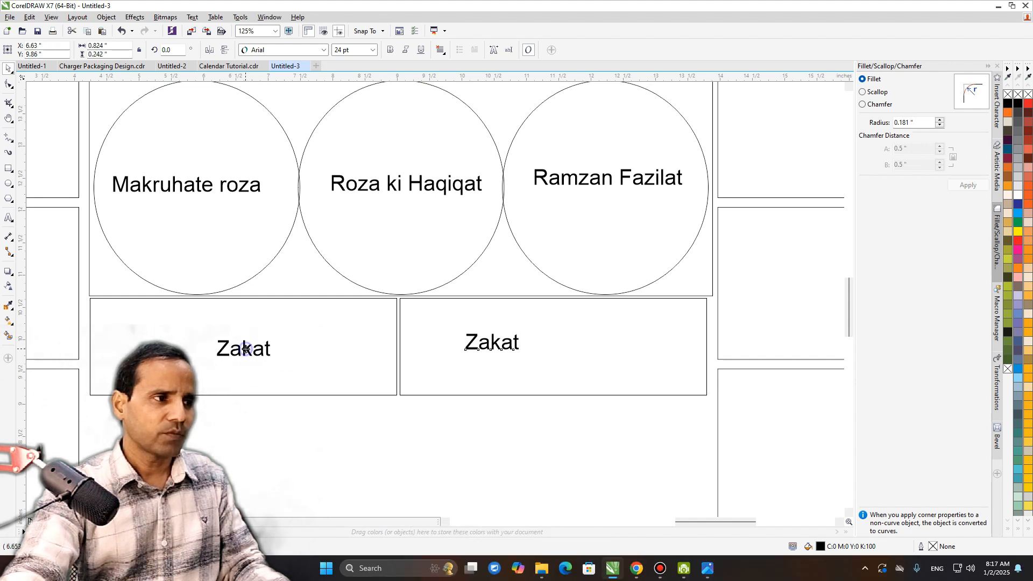
Change the copied "Zakat" text in the left rectangle beneath the ellipses to "Fitra".
double_click(244, 348)
key("ctrl+a")
type("Fitra")
key("ctrl+space")
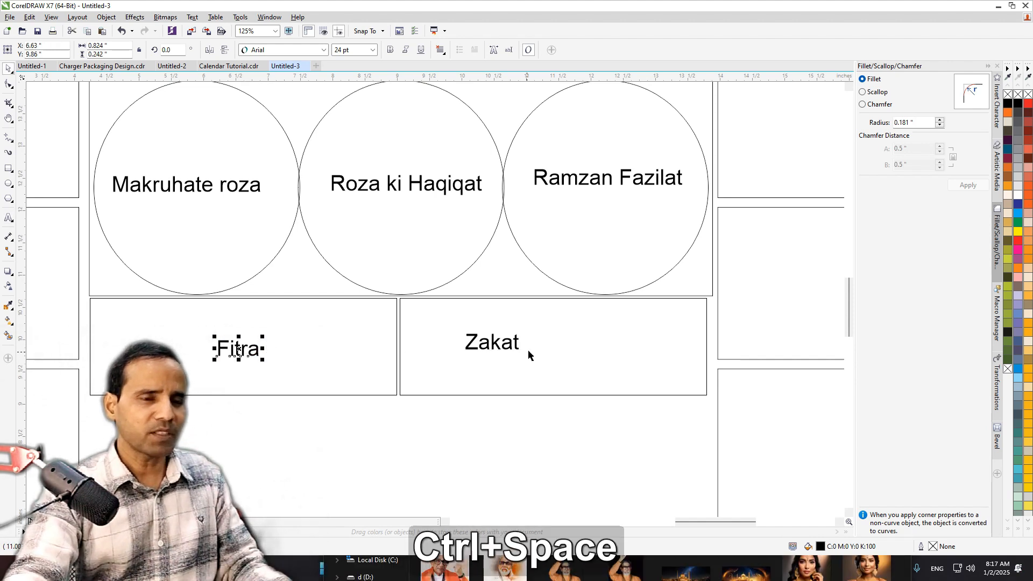
Copy the Fitra rectangle below itself and enlarge it to about 6.9 by 6.8 inches, reaching down to just above the footer box.
left_click_drag(287, 370, 430, 302)
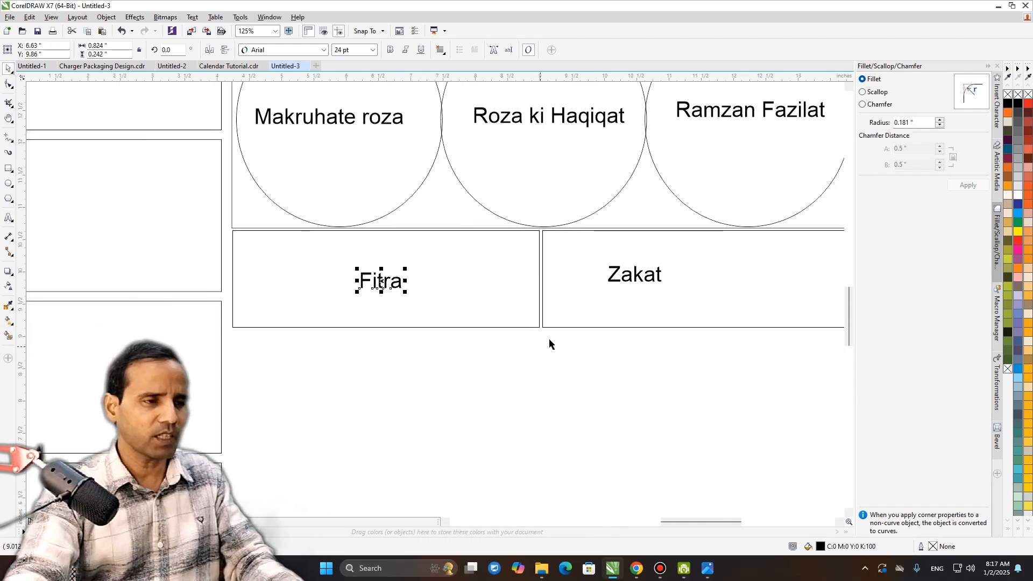
key("F3")
key("h")
left_click_drag(500, 348, 482, 295)
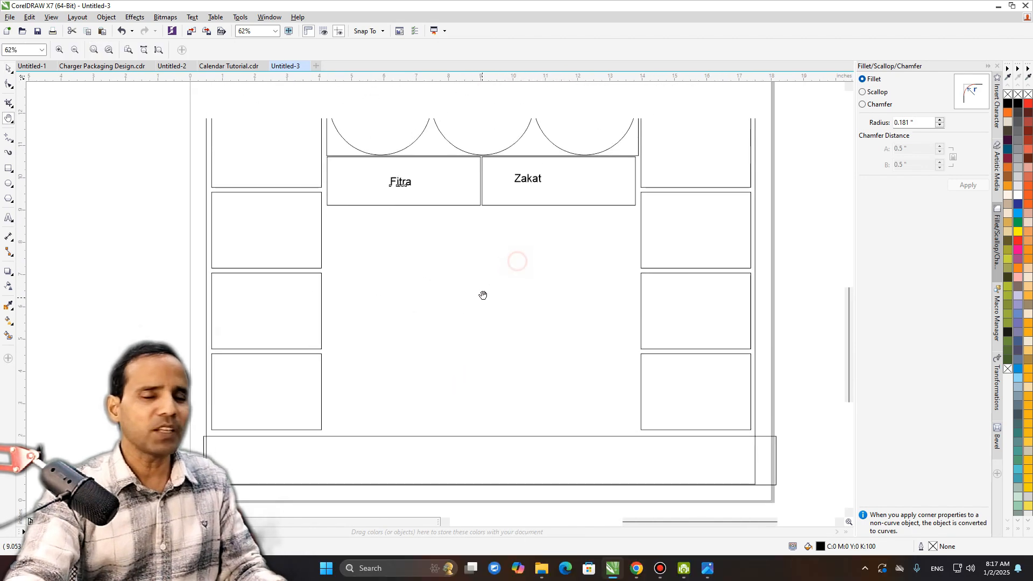
key("space")
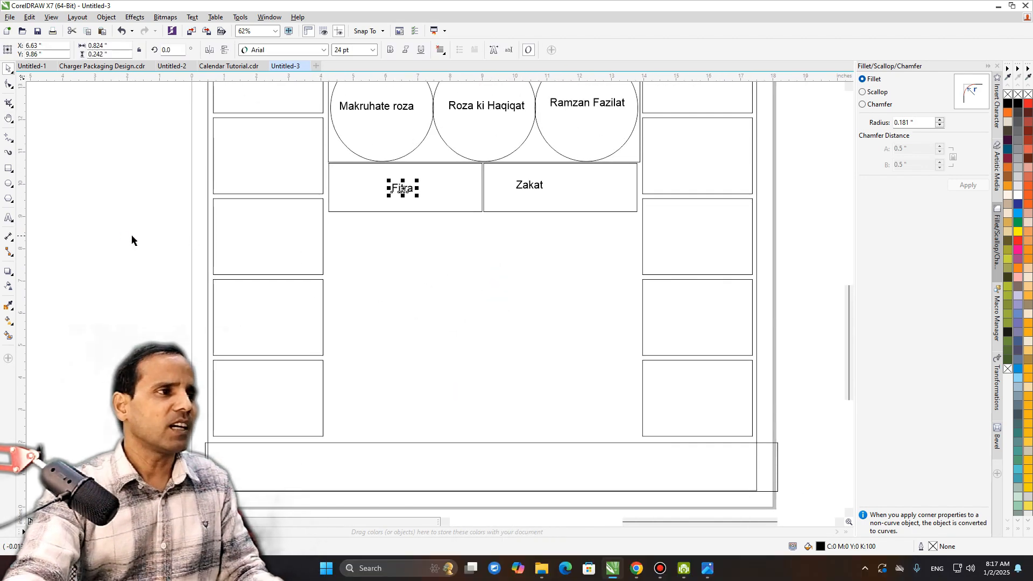
left_click(131, 240)
left_click(442, 197)
left_click_drag(442, 197, 554, 340)
left_click_drag(439, 304, 438, 440)
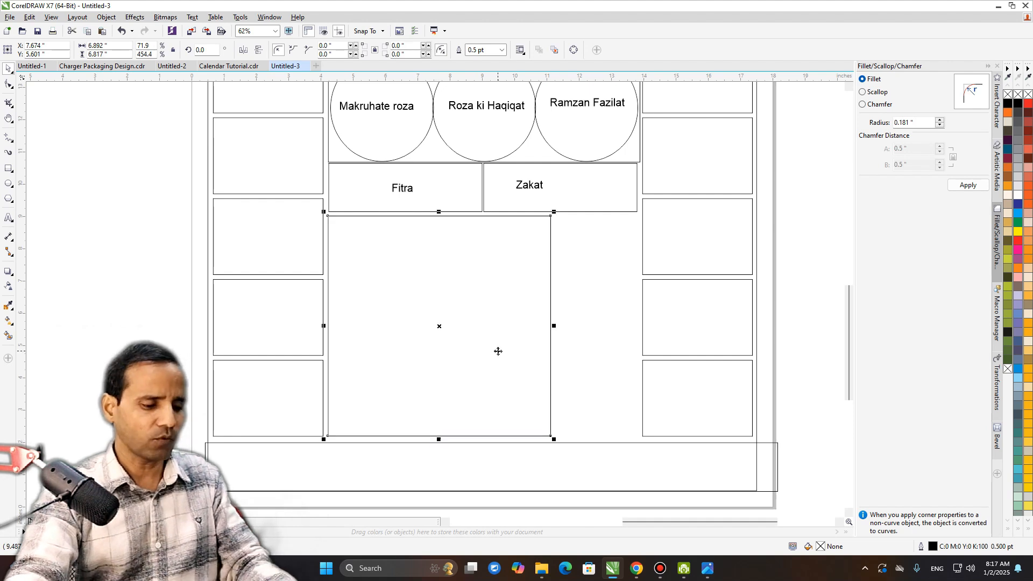
Label the large rectangle beneath the Fitra and Zakat boxes "Madrasa Photo" in text of about 60 pt.
key("h")
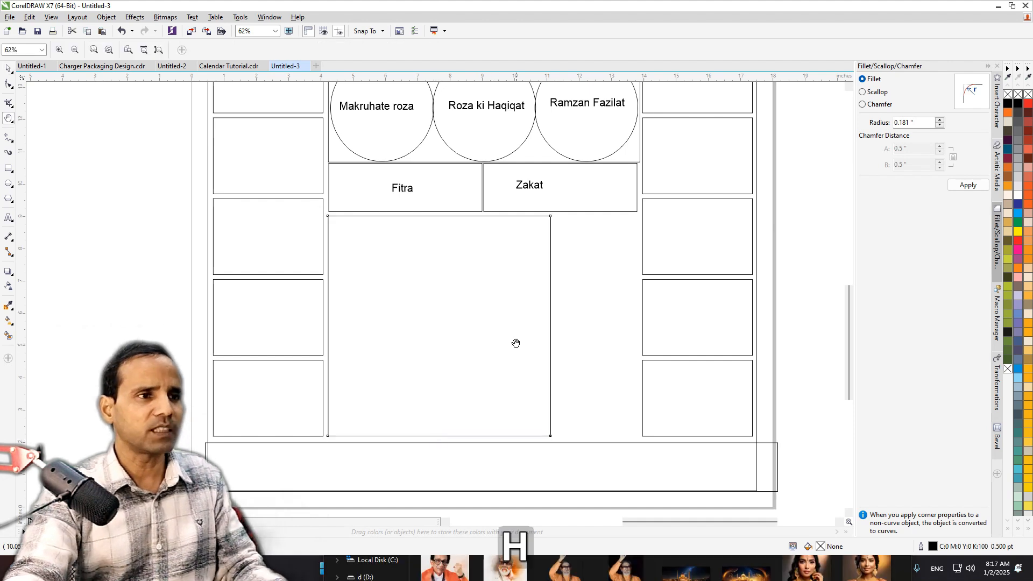
left_click_drag(540, 309, 579, 330)
key("space")
left_click_drag(442, 215, 493, 290)
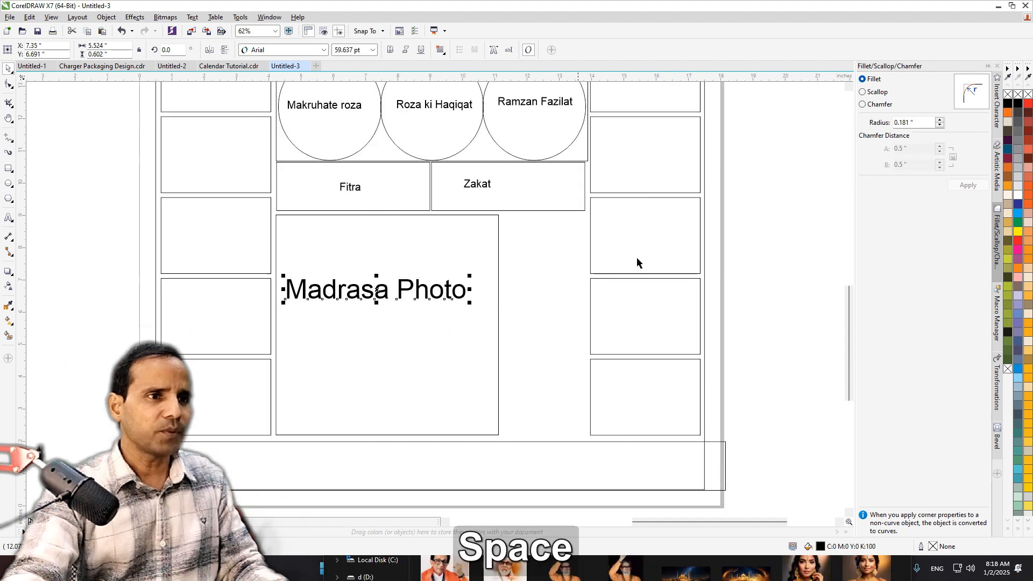
Draw a tall narrow rectangle filling the space beside the Madrasa Photo box and label it "Apeal".
left_click(196, 210)
left_click(8, 169)
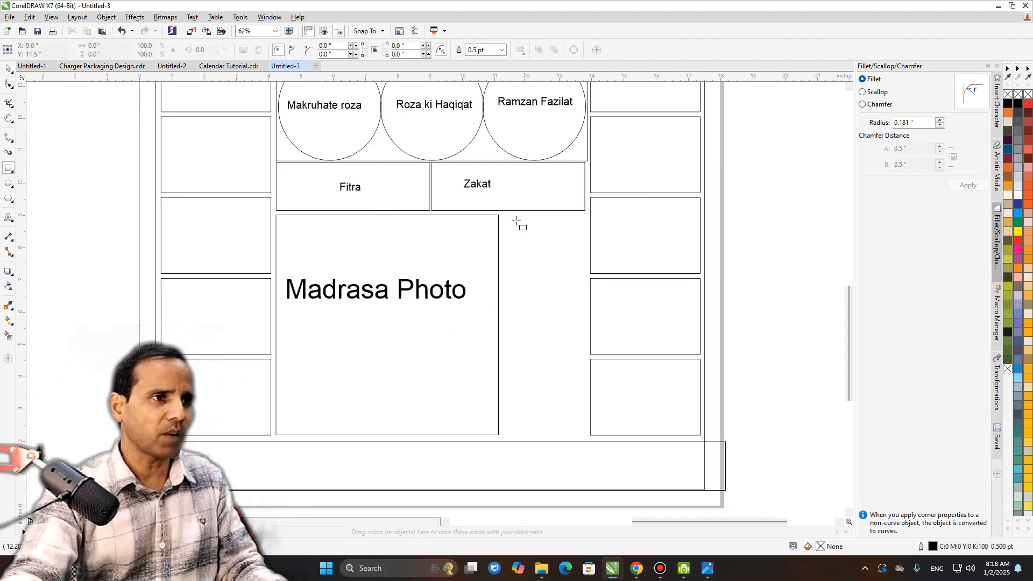
left_click_drag(501, 216, 590, 434)
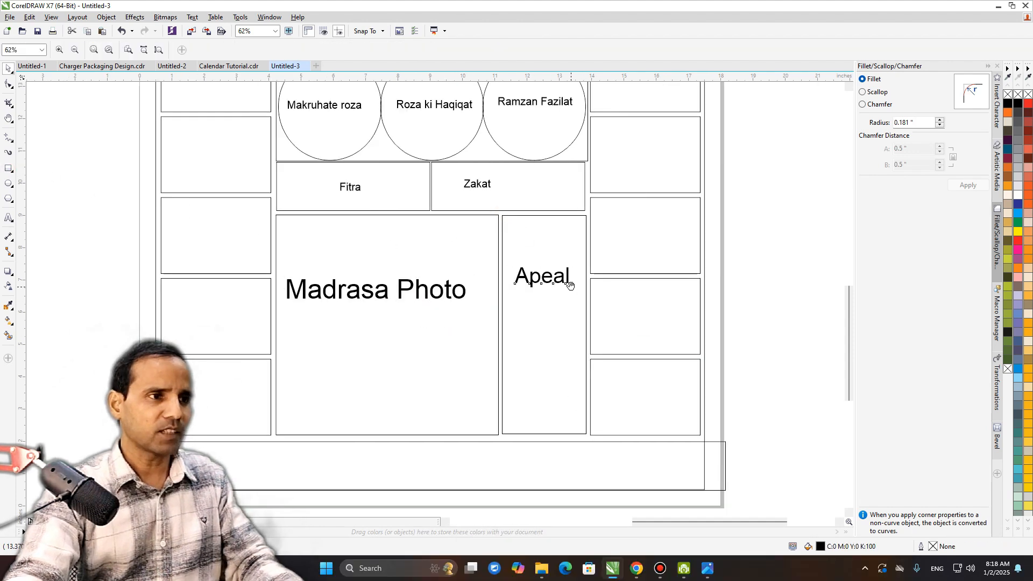
Raise the lower edges of the Madrasa Photo and Apeal rectangles together, making them about 5.85 inches high.
key("h")
left_click_drag(534, 309, 605, 319)
left_click_drag(601, 359, 606, 317)
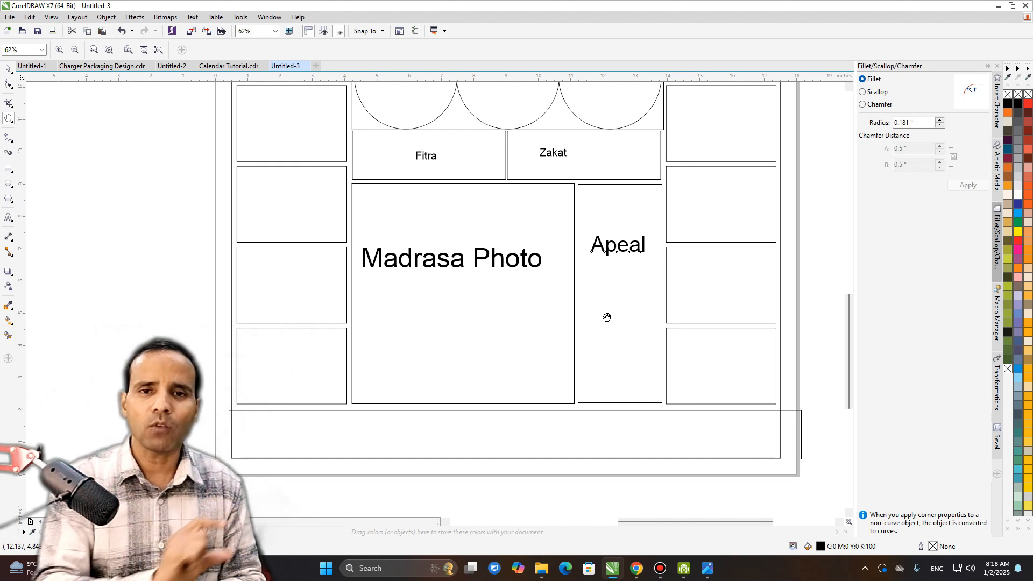
left_click_drag(514, 379, 515, 348)
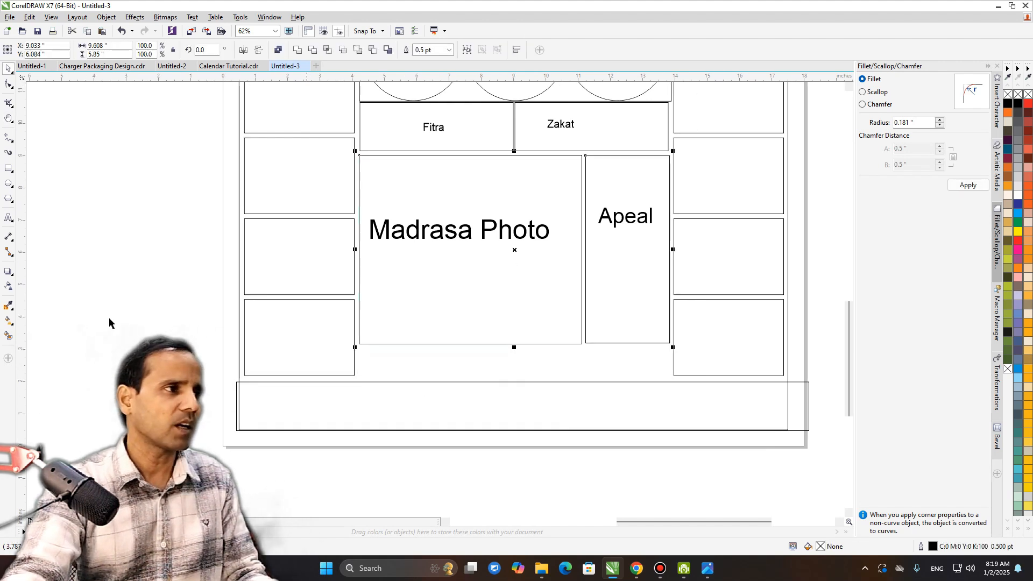
Draw a horizontal rectangle about 9.6 by 1.0 inches in the gap between the Madrasa Photo and Apeal boxes and the footer.
key("Escape")
key("F6")
left_click_drag(361, 347, 671, 378)
key("space")
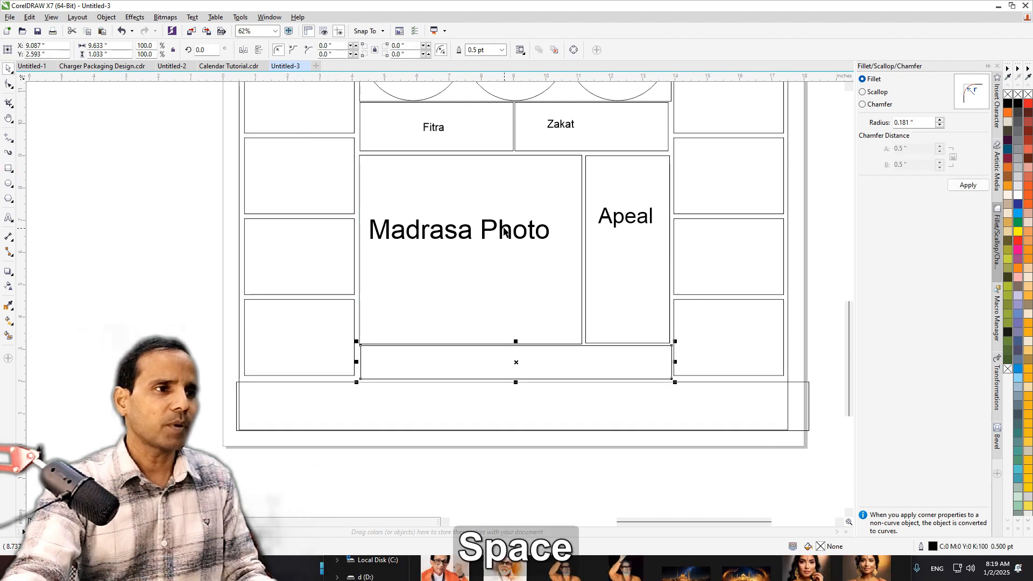
Copy the "Madrasa Photo" text into the strip beneath it and change it to "Bank Detail with QR code" at 36 pt.
left_click(503, 230)
left_click_drag(502, 230, 505, 357)
right_click(505, 357)
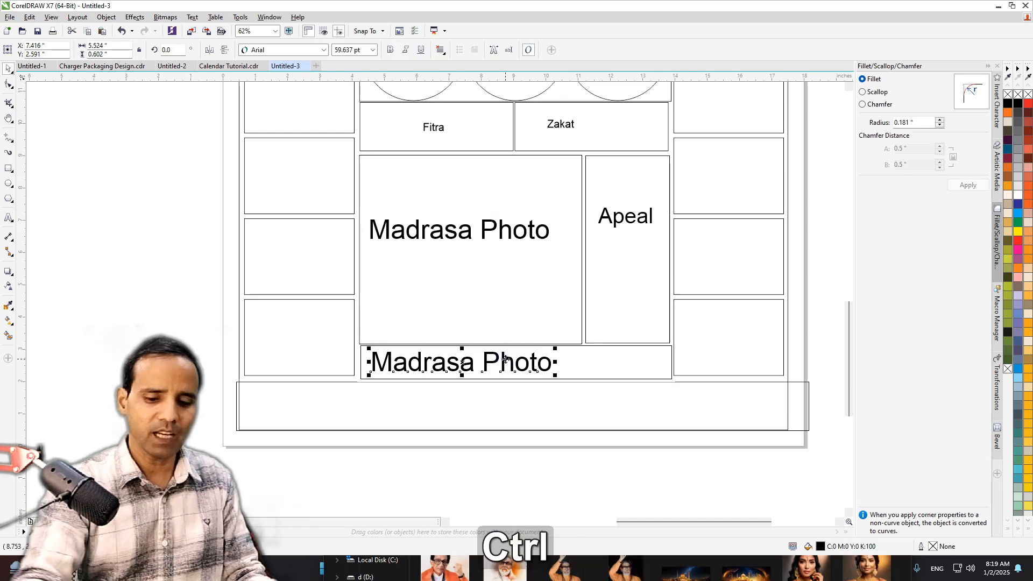
key("ctrl+KP_4")
key("ctrl+KP_4")
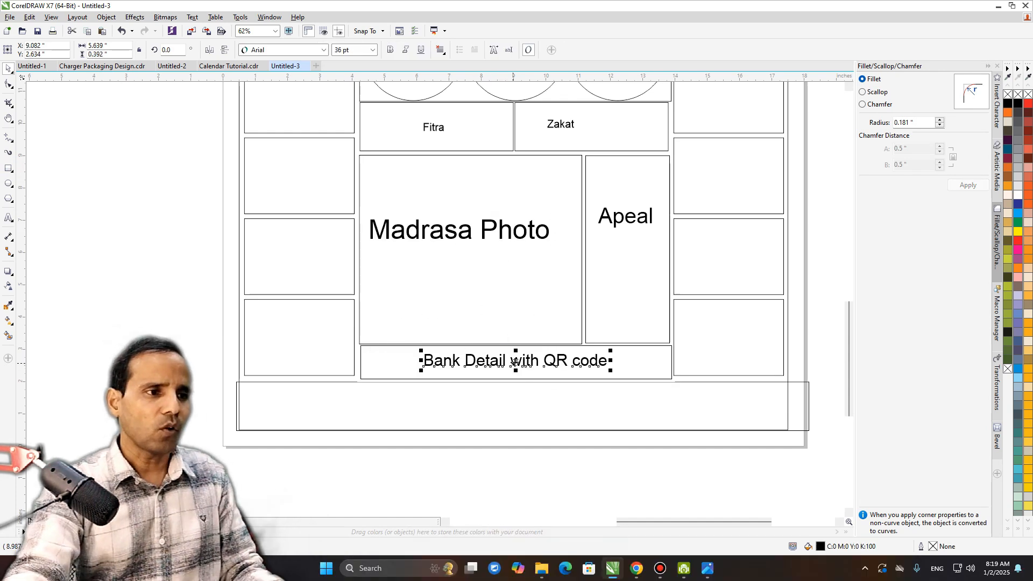
Copy the "Bank Detail with QR code" text into the footer box and change it to "Minjanib".
left_click_drag(515, 362, 510, 404)
right_click(510, 405)
double_click(510, 405)
key("ctrl+a")
type("Min")
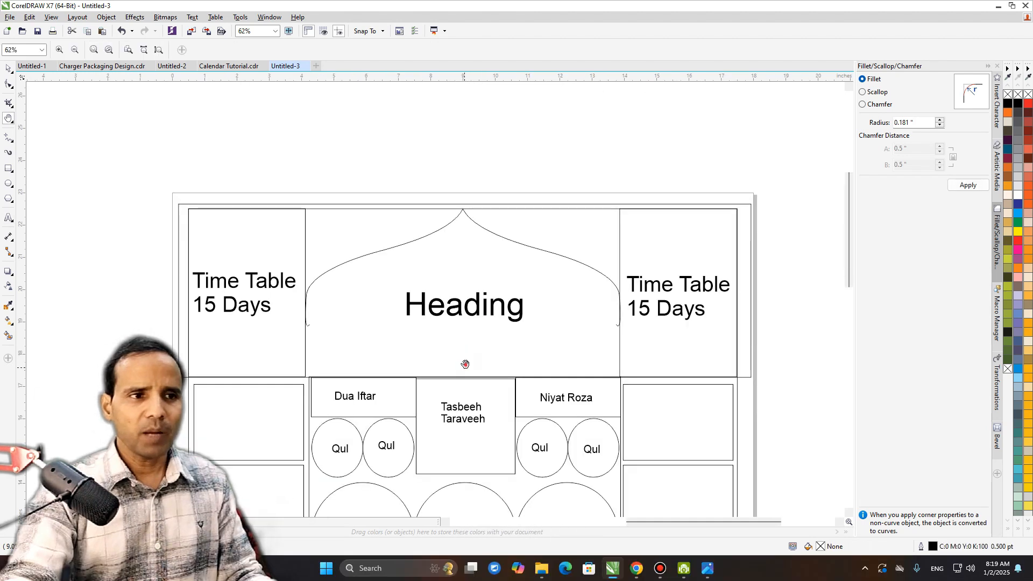
Review the labelled calendar layout from the heading and time tables down to the bank detail strip and footer.
scroll(470, 323, "down", 2)
key("space")
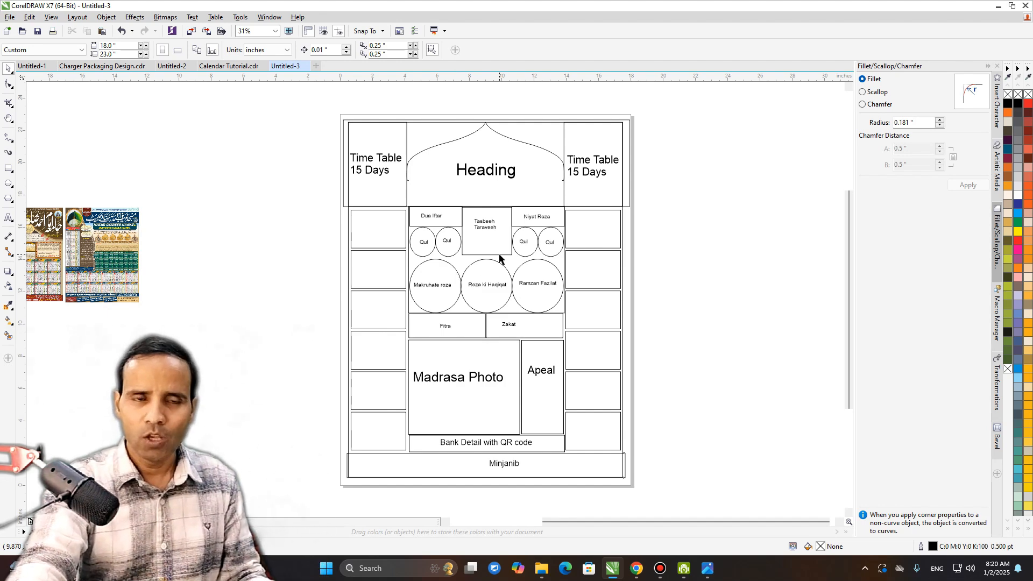
scroll(499, 255, "up", 1)
left_click_drag(500, 232, 501, 298)
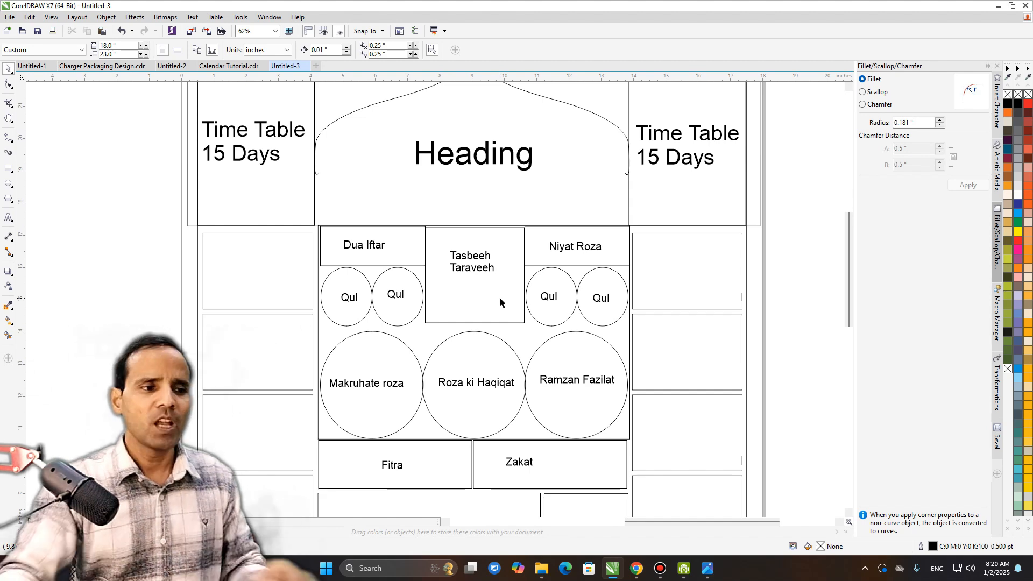
left_click_drag(538, 368, 552, 236)
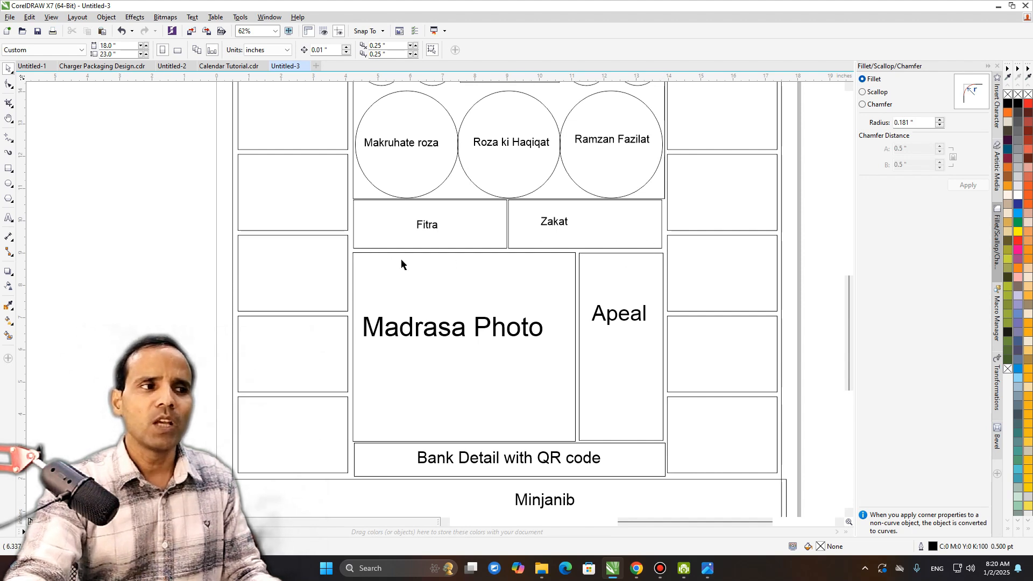
left_click_drag(546, 320, 535, 489)
left_click_drag(486, 148, 474, 379)
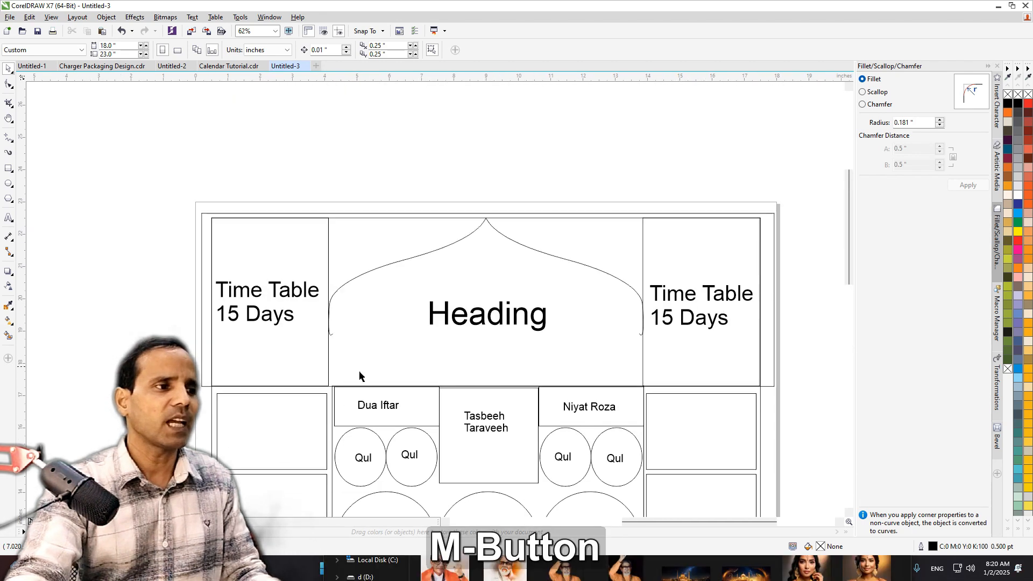
left_click_drag(560, 445, 521, 203)
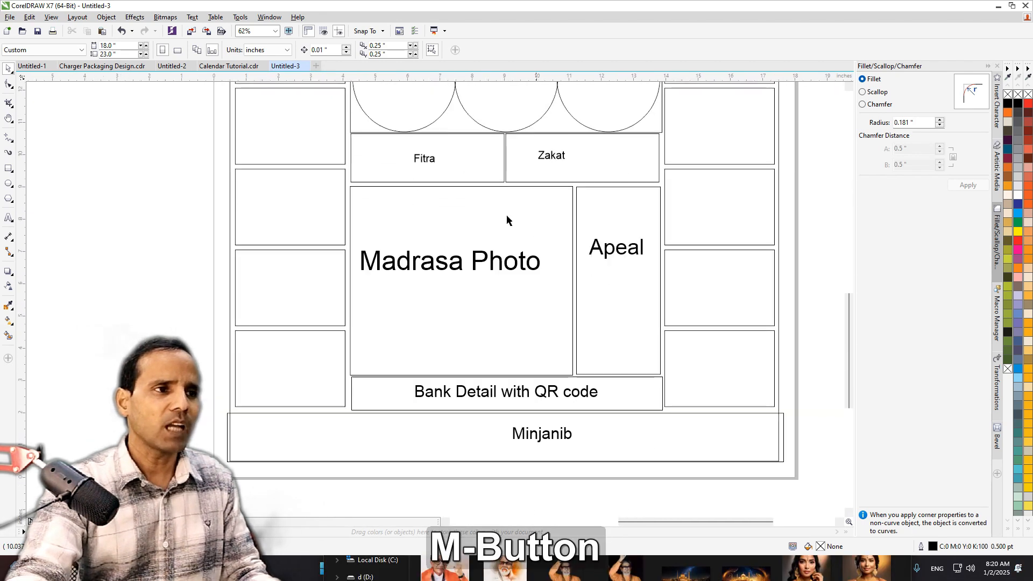
Lower the top edges of the Madrasa Photo and Apeal rectangles and shorten the Fitra and Zakat boxes to about 1.2 inches high.
left_click(500, 217)
left_click(612, 197, "shift")
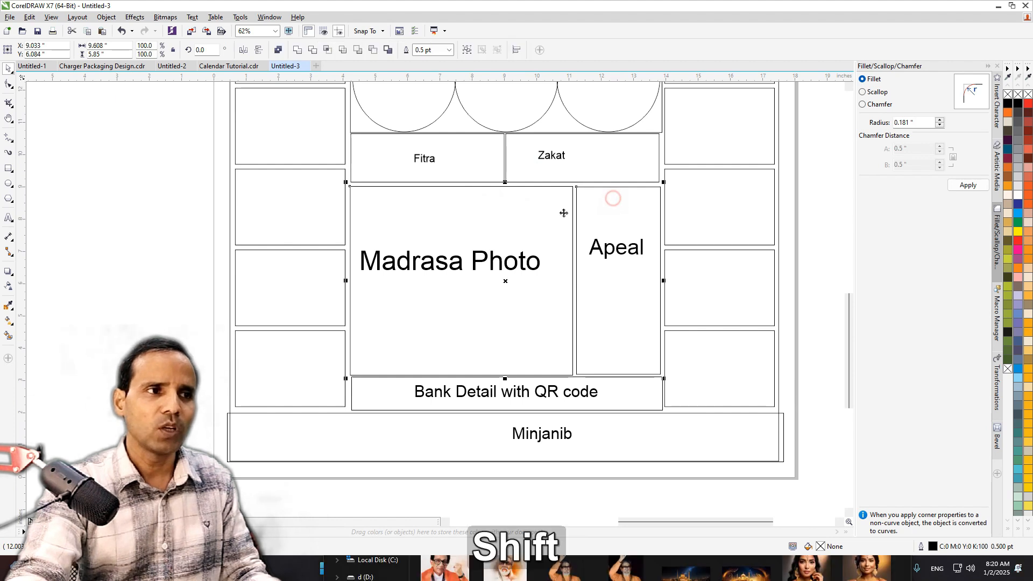
left_click_drag(510, 186, 497, 280)
left_click_drag(503, 245, 503, 264)
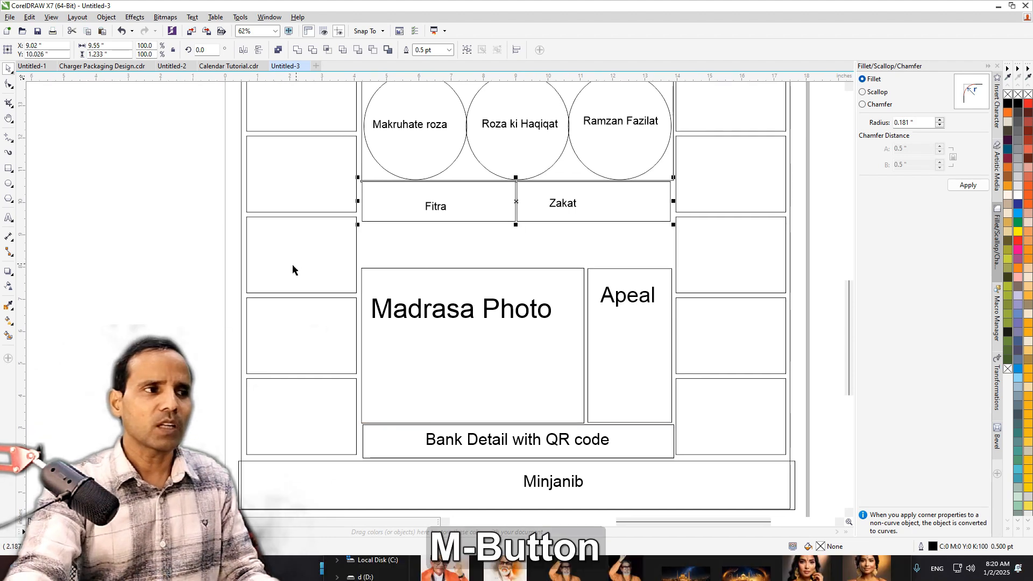
left_click(298, 293)
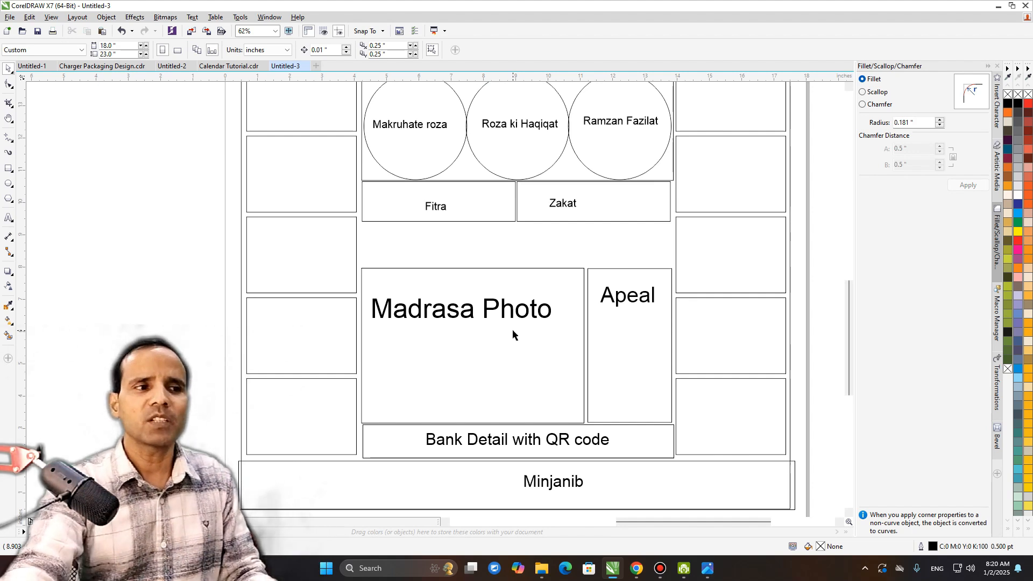
scroll(505, 299, "down", 1)
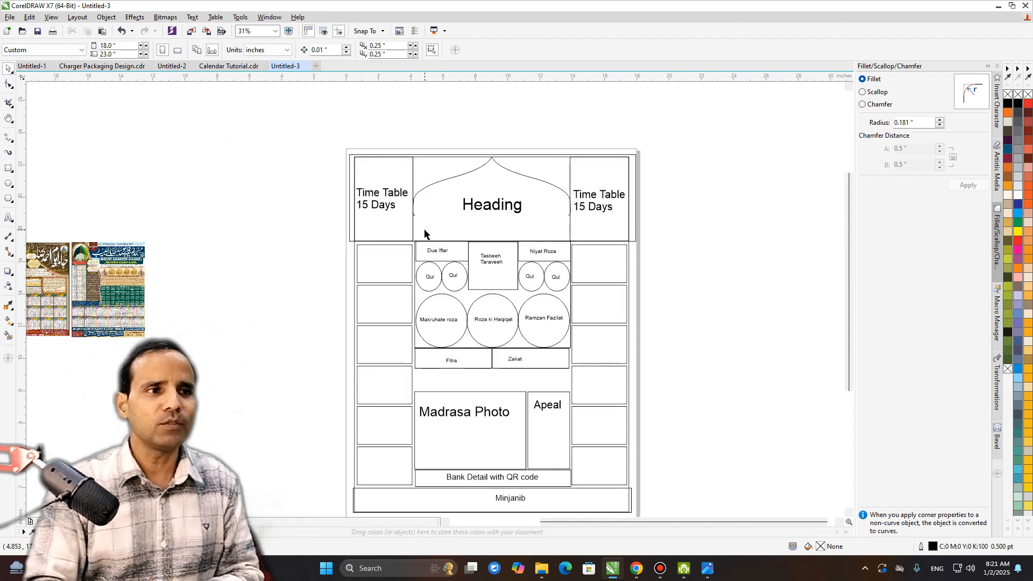